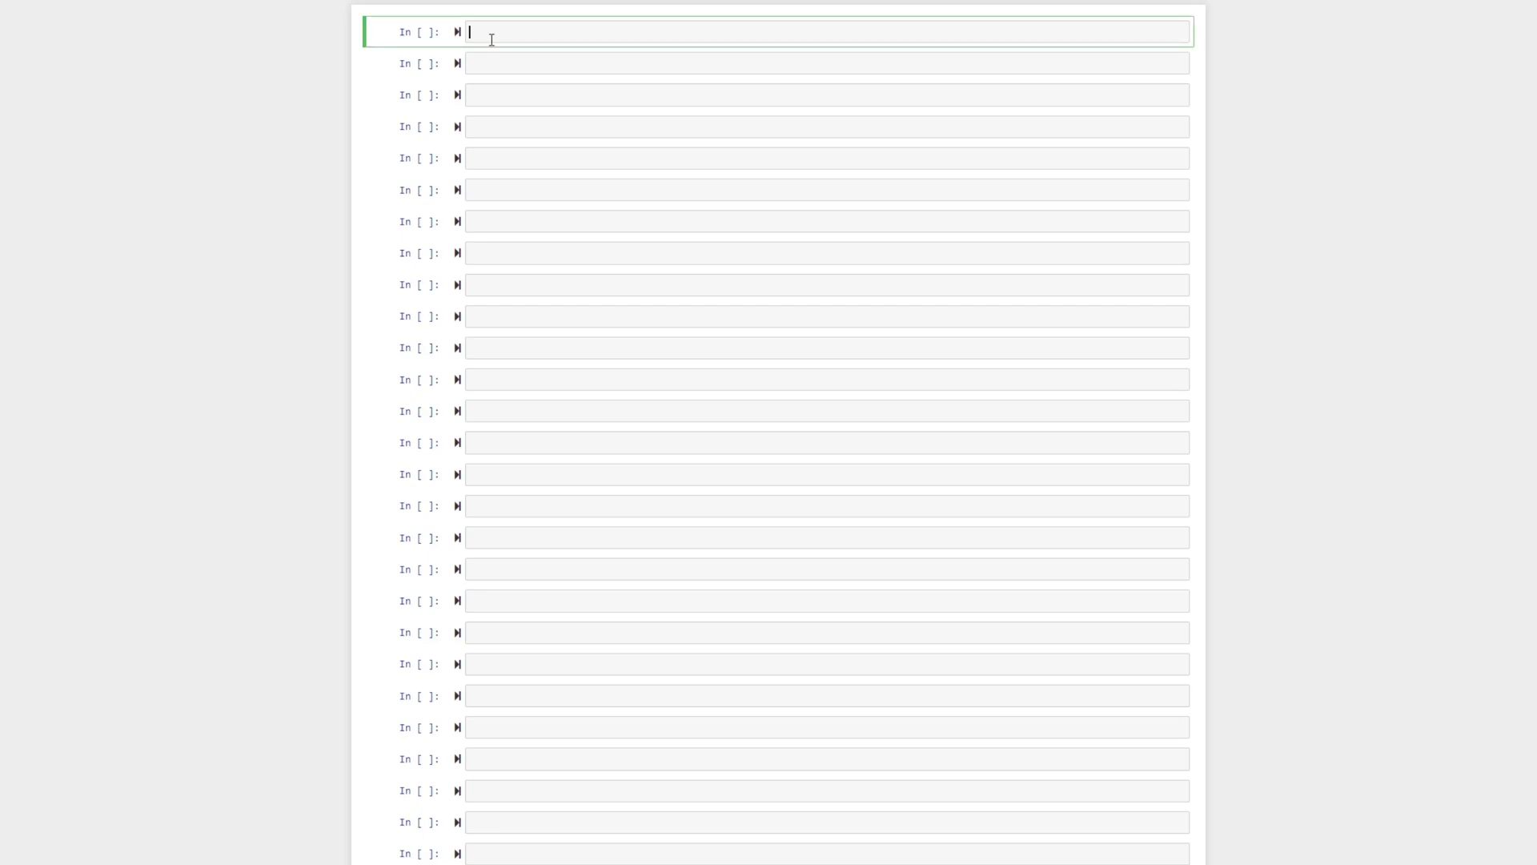
{"action": "type", "text": "import pandas as pd"}
Write 'import pandas as pd' and 'import numpy as np' on two lines and run the cell
{"action": "key", "text": "Return"}
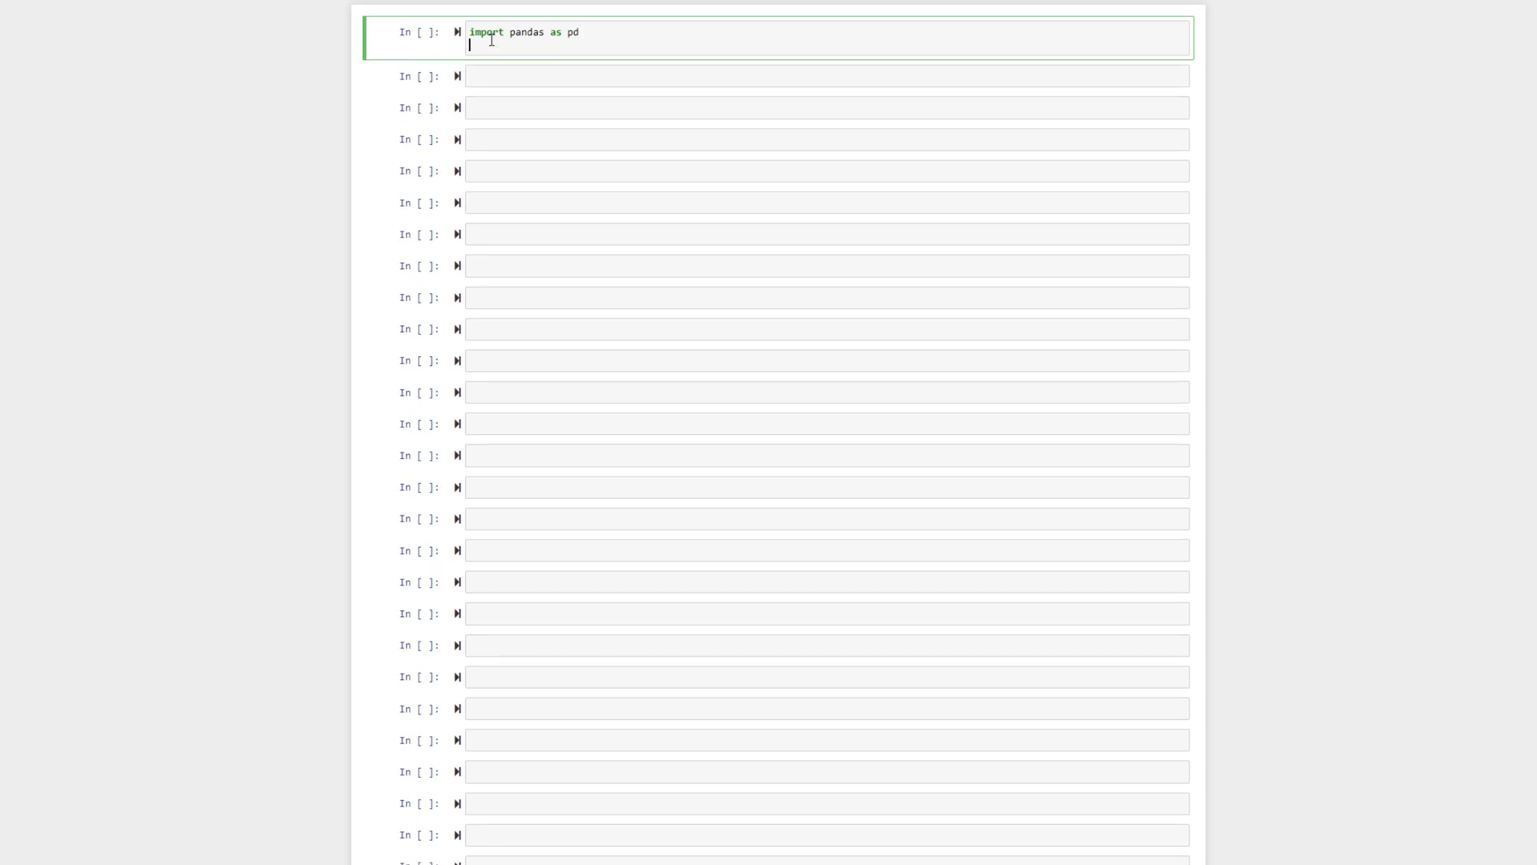
{"action": "type", "text": "import numpy as np"}
{"action": "key", "text": "shift+Return"}
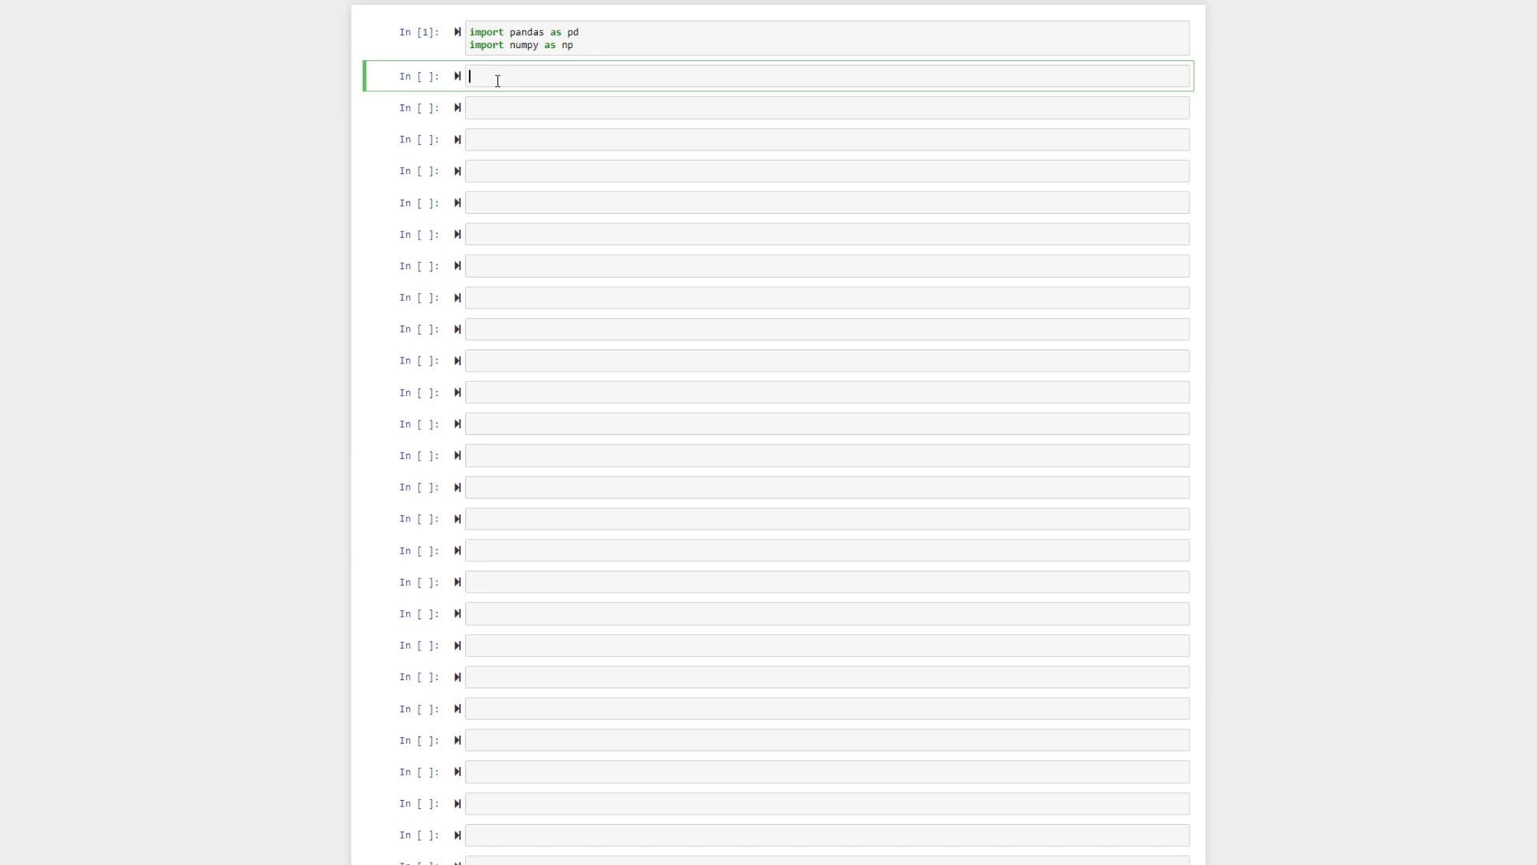
Paste the dict d, pd.DataFrame(data=d) and df.head() code into cell 2 and run it
{"action": "type", "text": "d = { 'col1':[1,2,3,4,5],'col2':[6,7,8,9,10], 'col3':[np.nan,12,13,14,15] } df = pd.DataFrame(data=d) df.head()"}
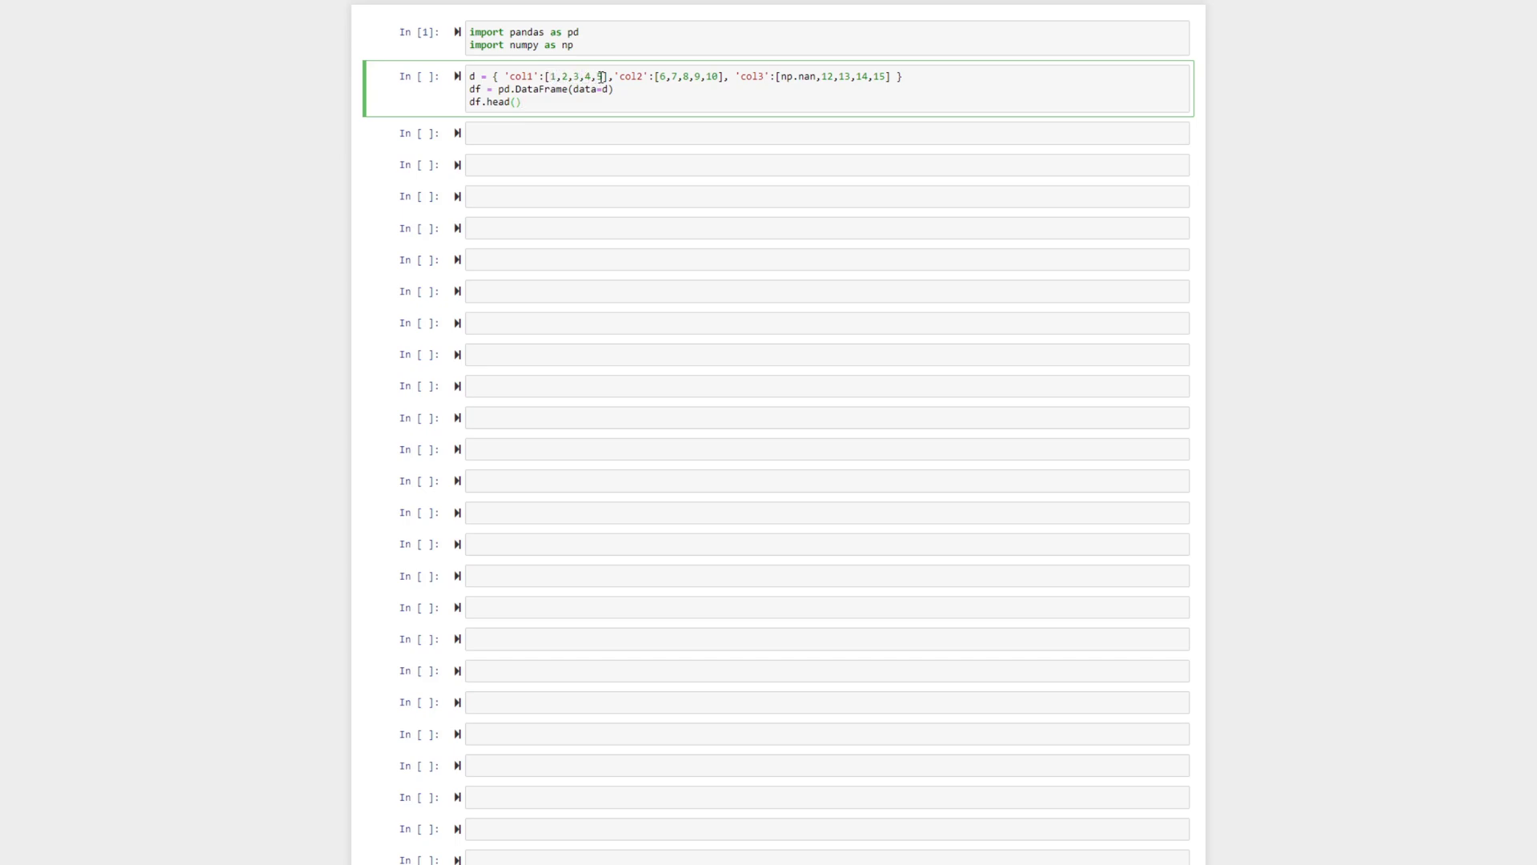
{"action": "key", "text": "ctrl+Return"}
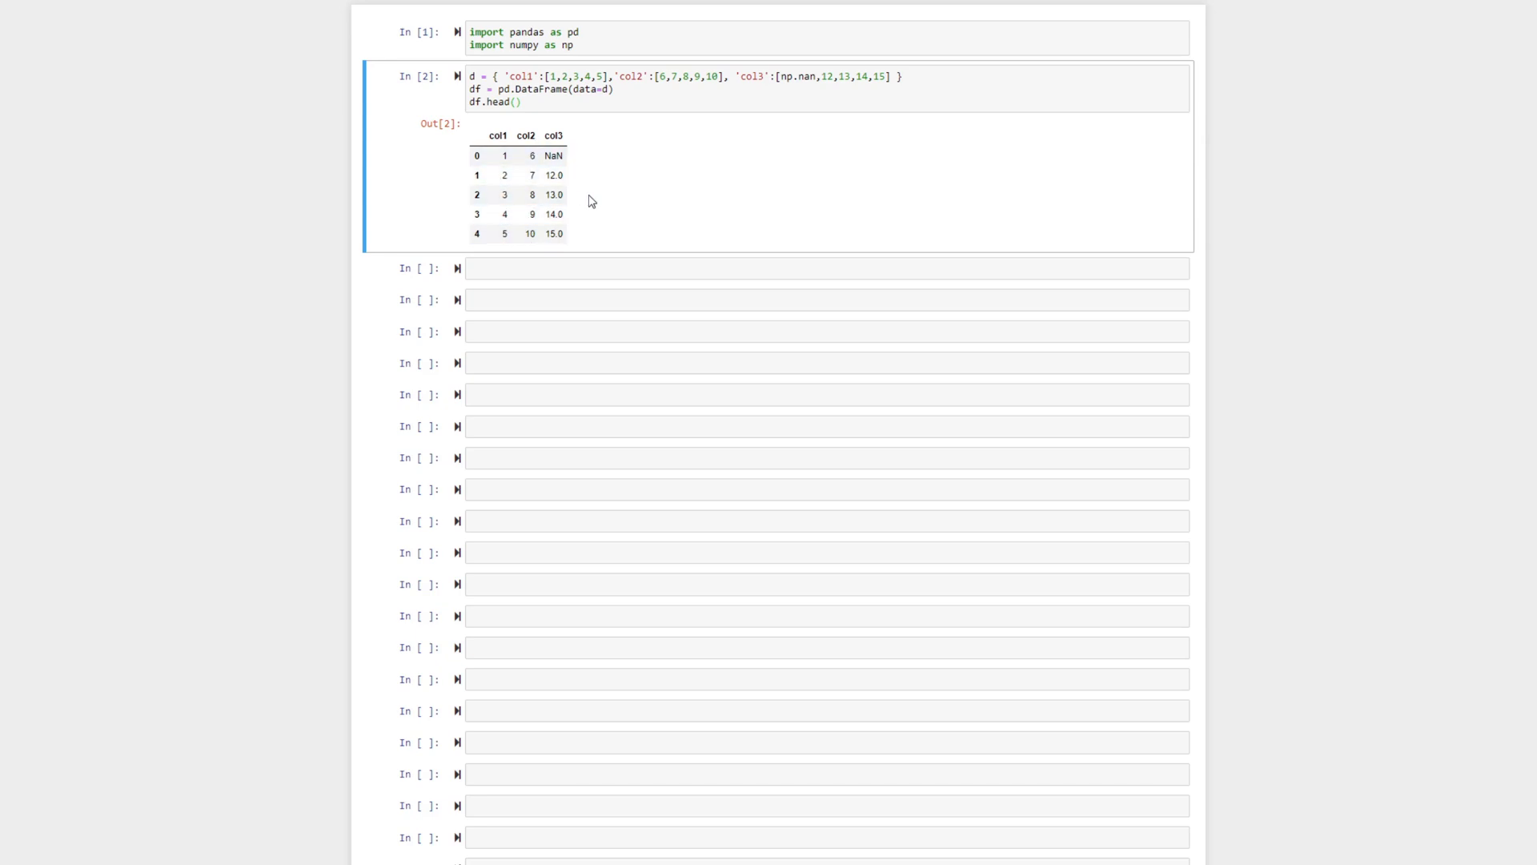
Enter sum_of_cols = df.sum(axis=0) and print(sum_of_cols) in the third cell and run it
{"action": "left_click", "coordinate": [520, 266]}
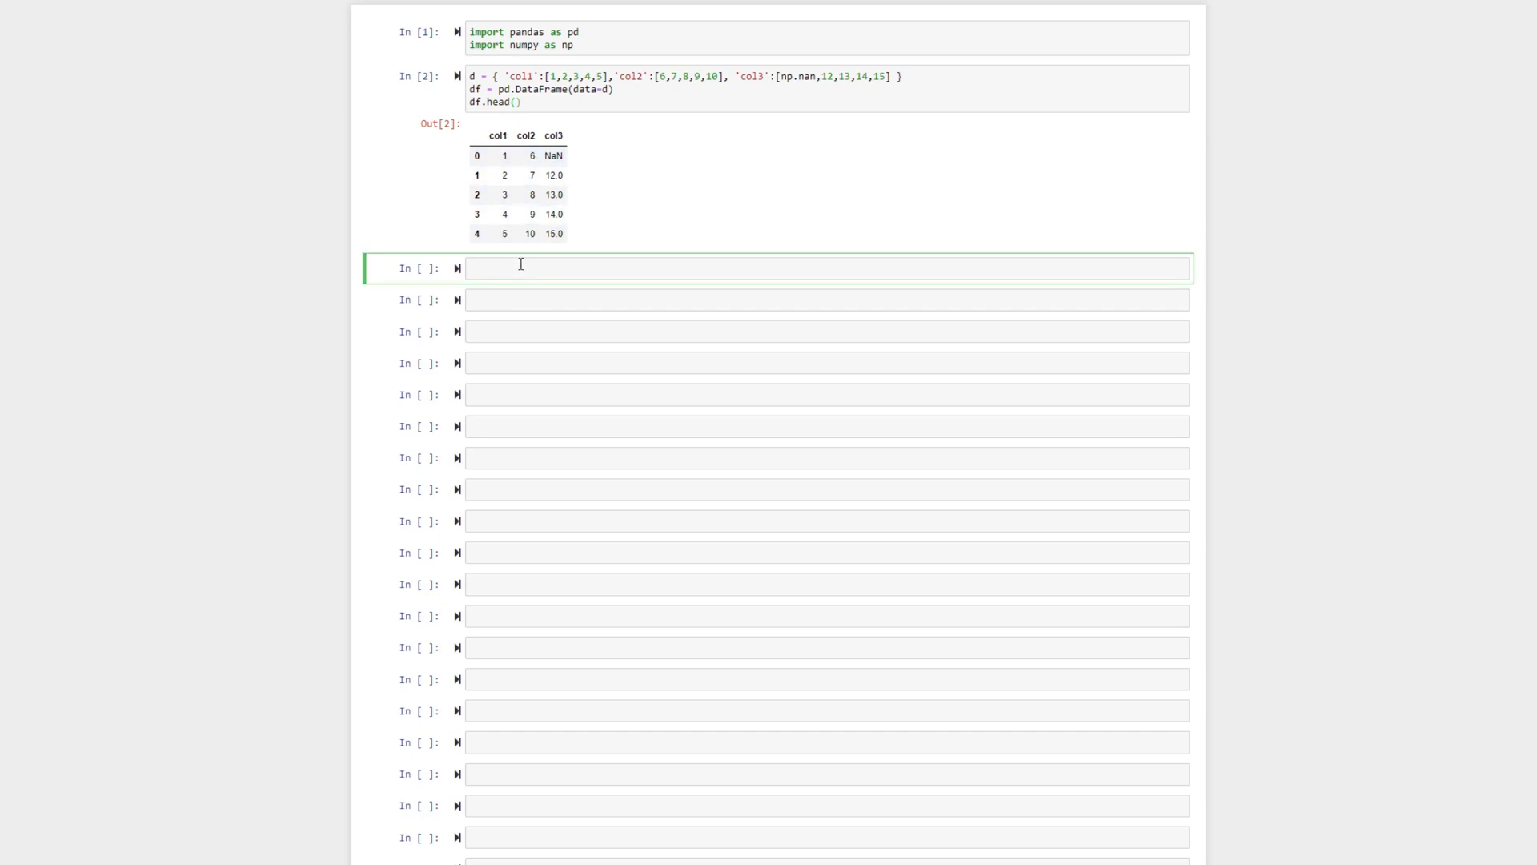
{"action": "type", "text": "sum_of_cols = df.sum(axis=0"}
{"action": "key", "text": "Return"}
{"action": "type", "text": "print(sum_of_cols"}
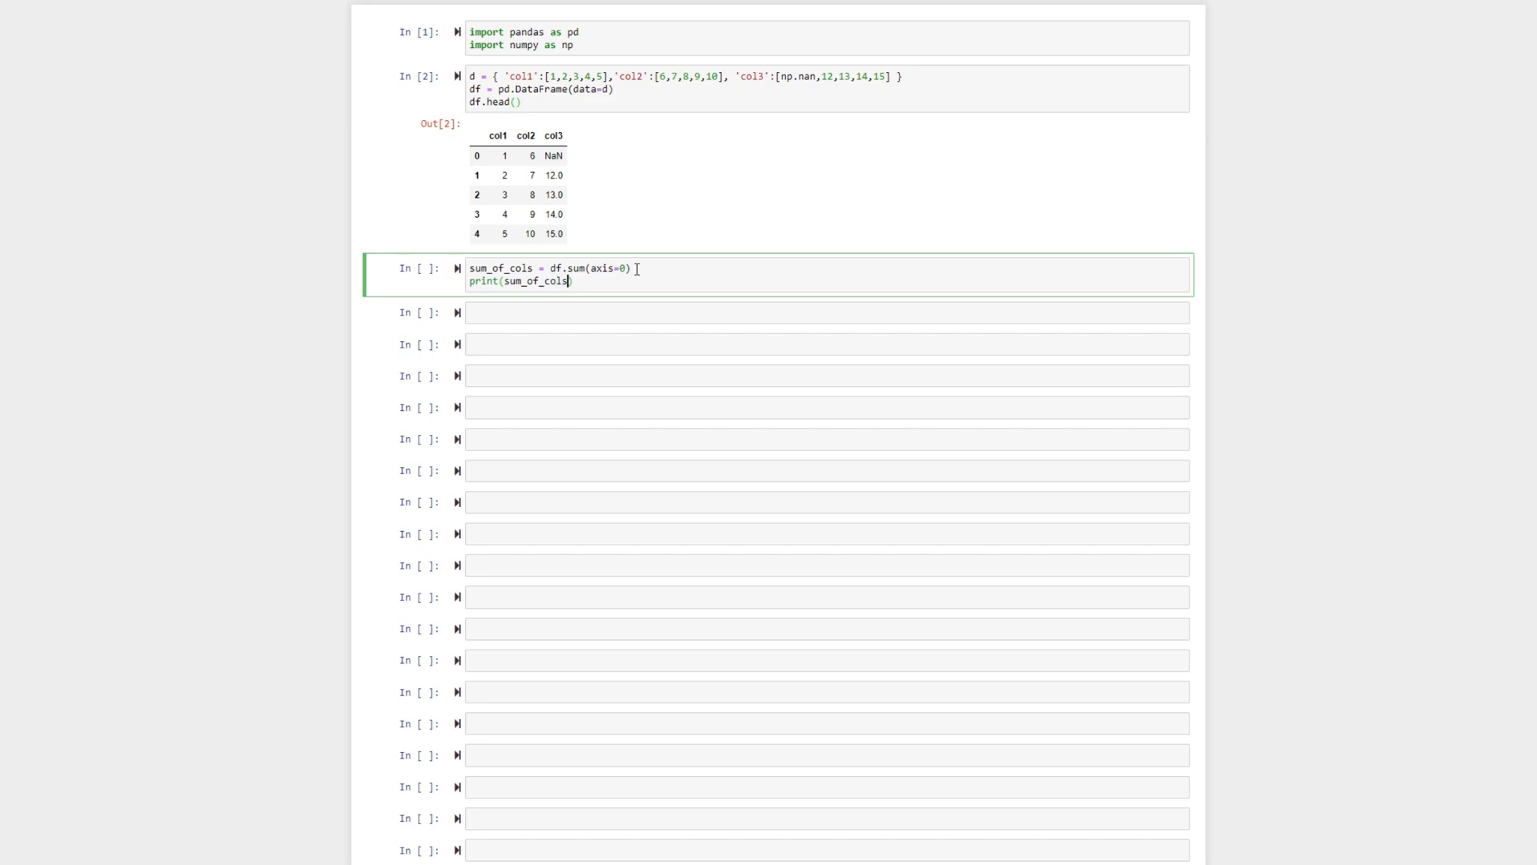
{"action": "key", "text": "ctrl+Return"}
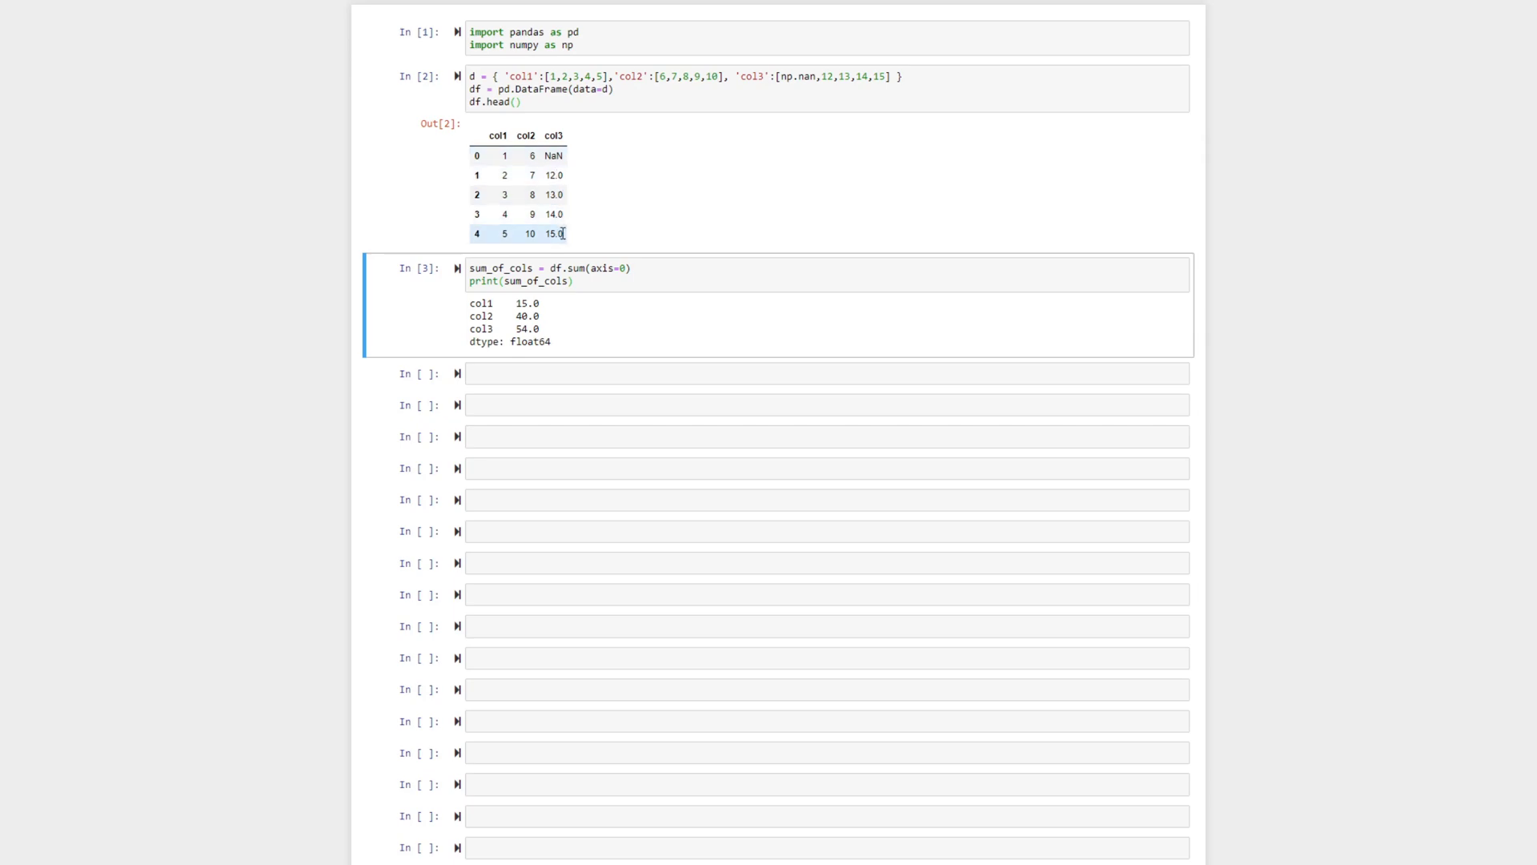
Highlight the col3 total 54.0 in the output, then clear the highlight
{"action": "left_click_drag", "start_coordinate": [546, 334], "coordinate": [516, 332]}
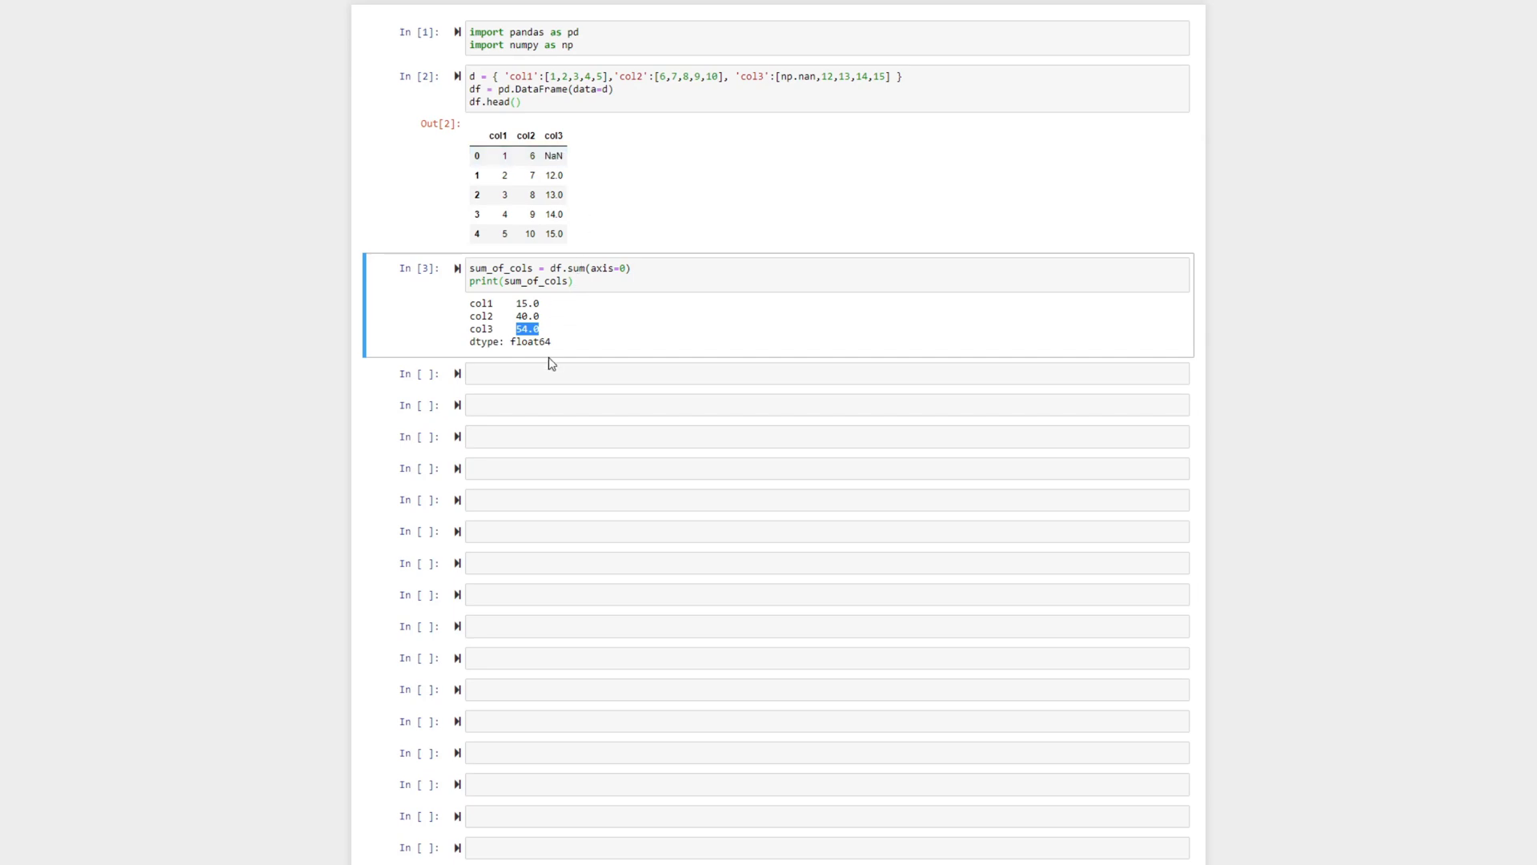
{"action": "left_click", "coordinate": [542, 370]}
{"action": "left_click", "coordinate": [610, 297]}
Add df['sums'] = df.sum(axis=1) with df.head(), showing row totals 7.0 to 30.0
{"action": "left_click", "coordinate": [566, 379]}
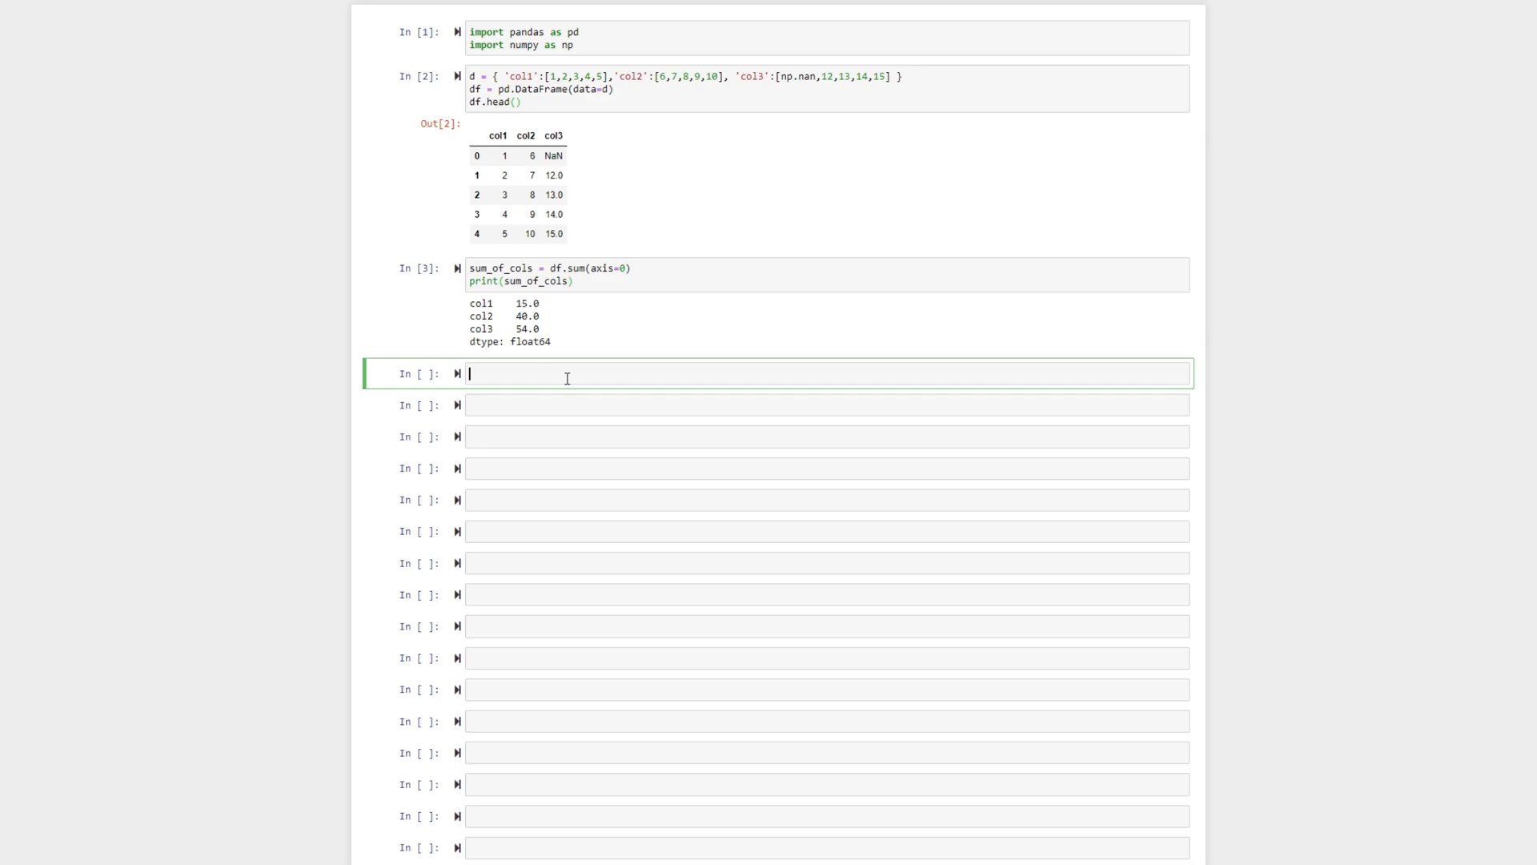
{"action": "type", "text": "df['"}
{"action": "type", "text": "sums'] = df.sum("}
{"action": "type", "text": "axis=1"}
{"action": "key", "text": "Return"}
{"action": "type", "text": "df.head()"}
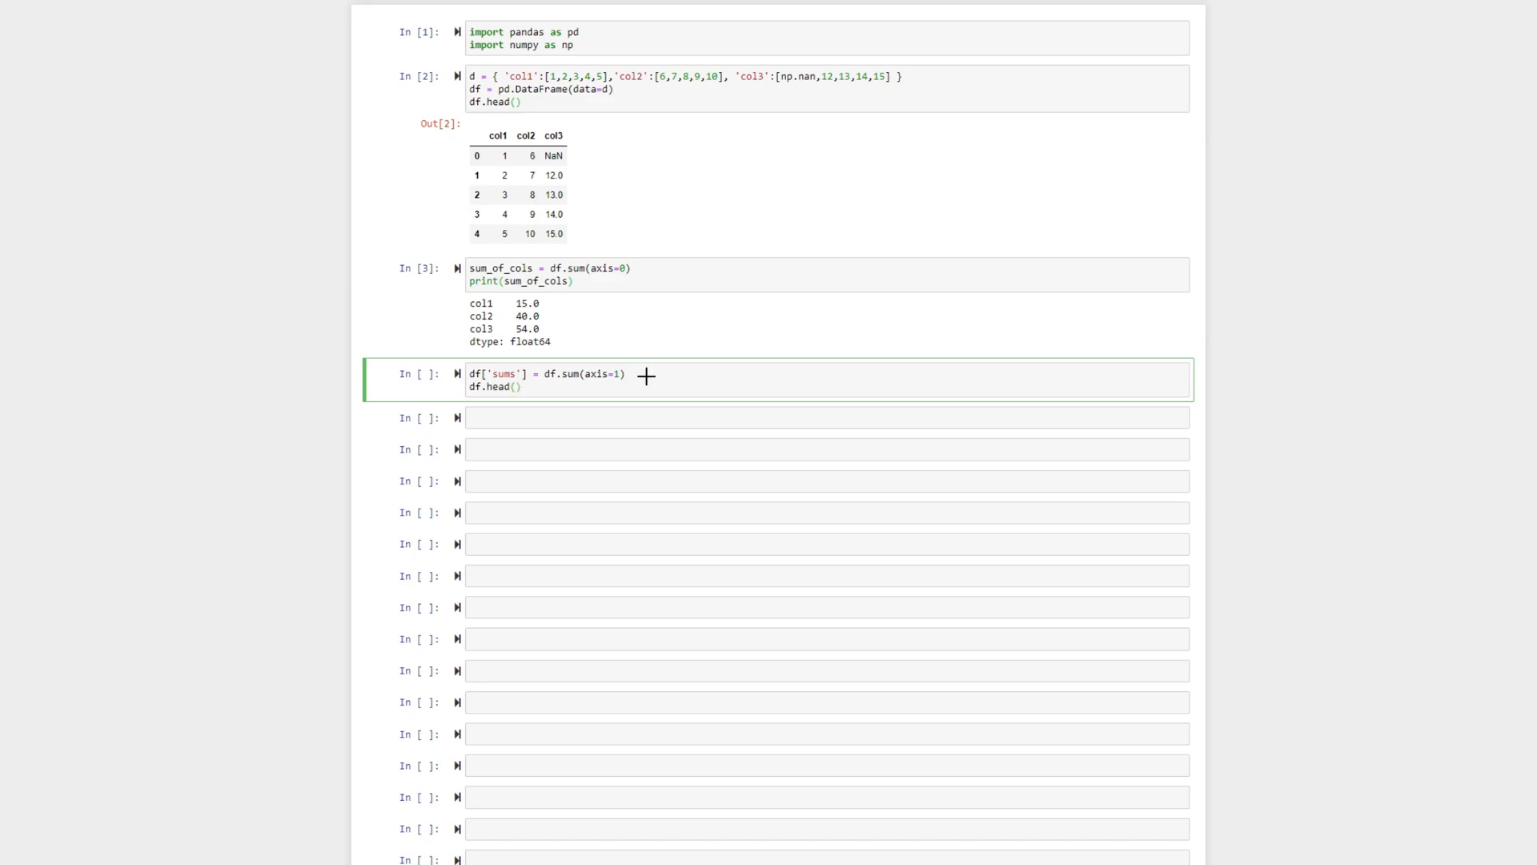
{"action": "key", "text": "shift+Return"}
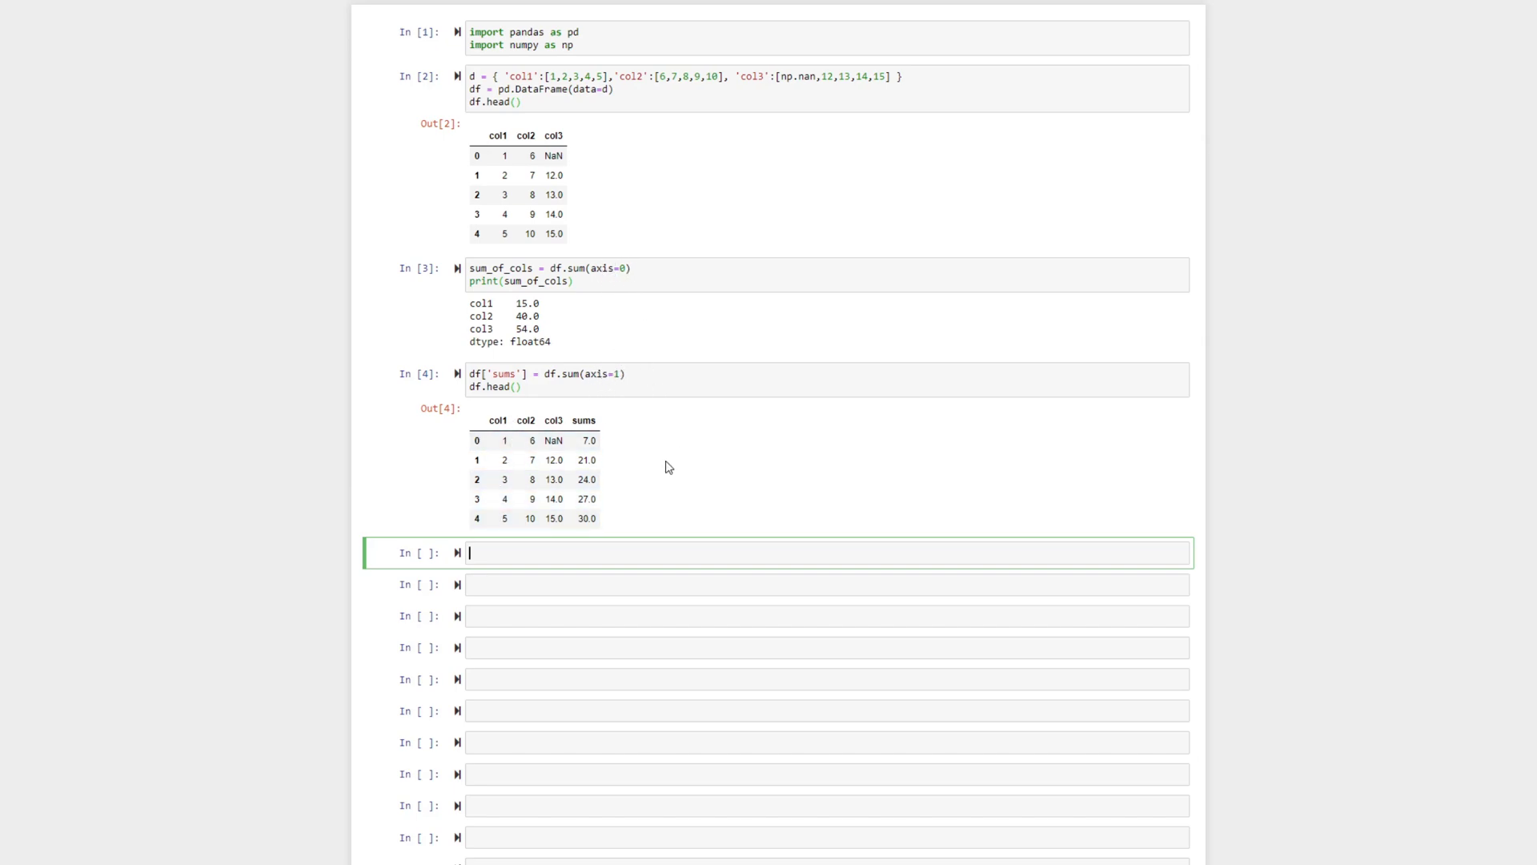
{"action": "left_click", "coordinate": [617, 402]}
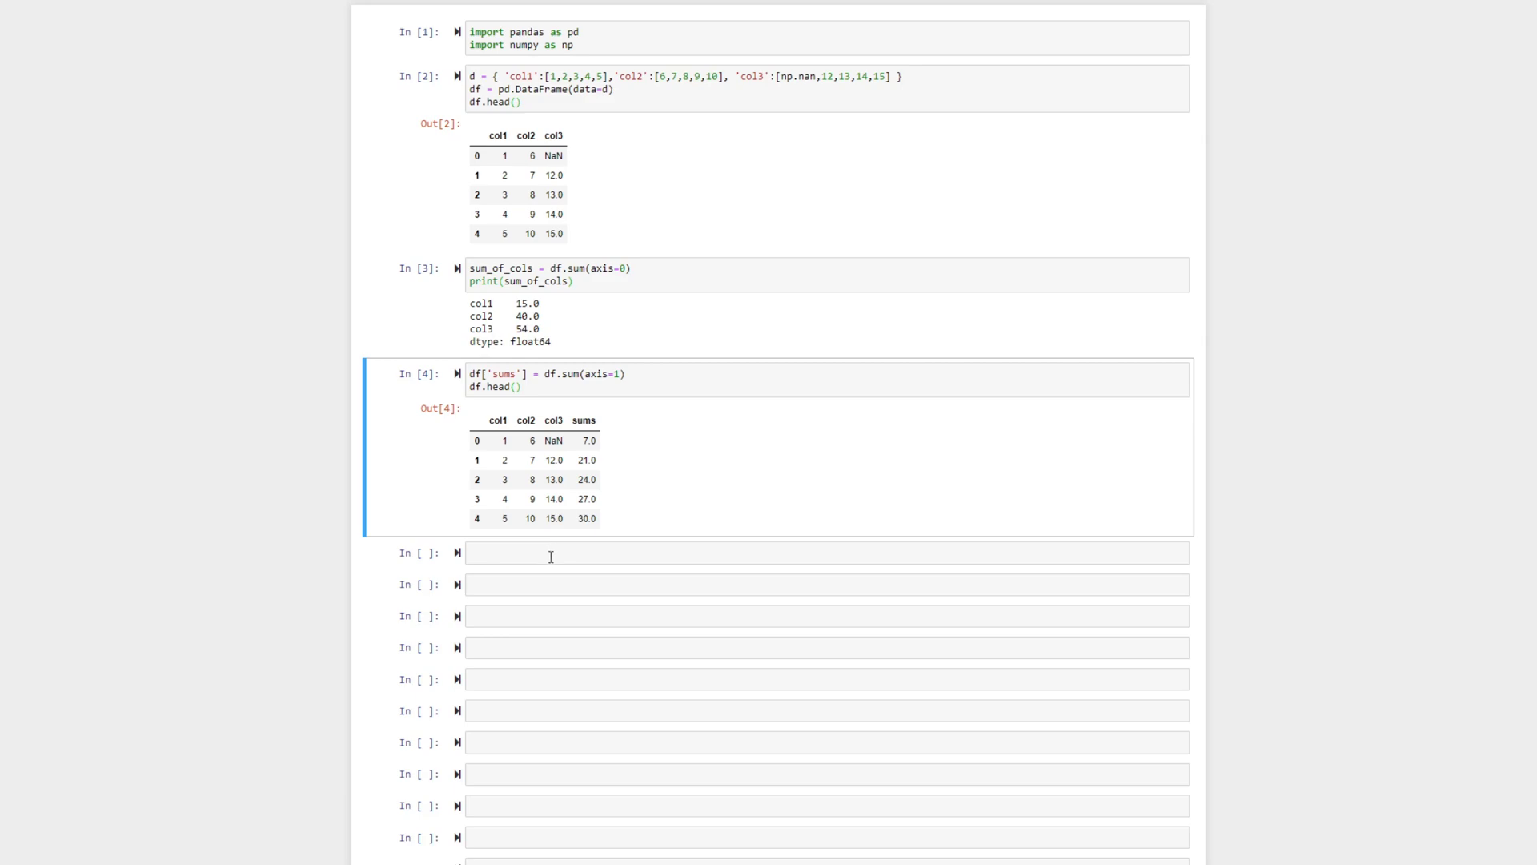
Reuse the row-sum code as 'sums_skipna' with df.sum(axis=1, skipna=False) and run it
{"action": "mouse_move", "coordinate": [626, 373]}
{"action": "left_mouse_down"}
{"action": "mouse_move", "coordinate": [463, 376]}
{"action": "mouse_move", "coordinate": [515, 545]}
{"action": "left_mouse_up"}
{"action": "key", "text": "ctrl+c"}
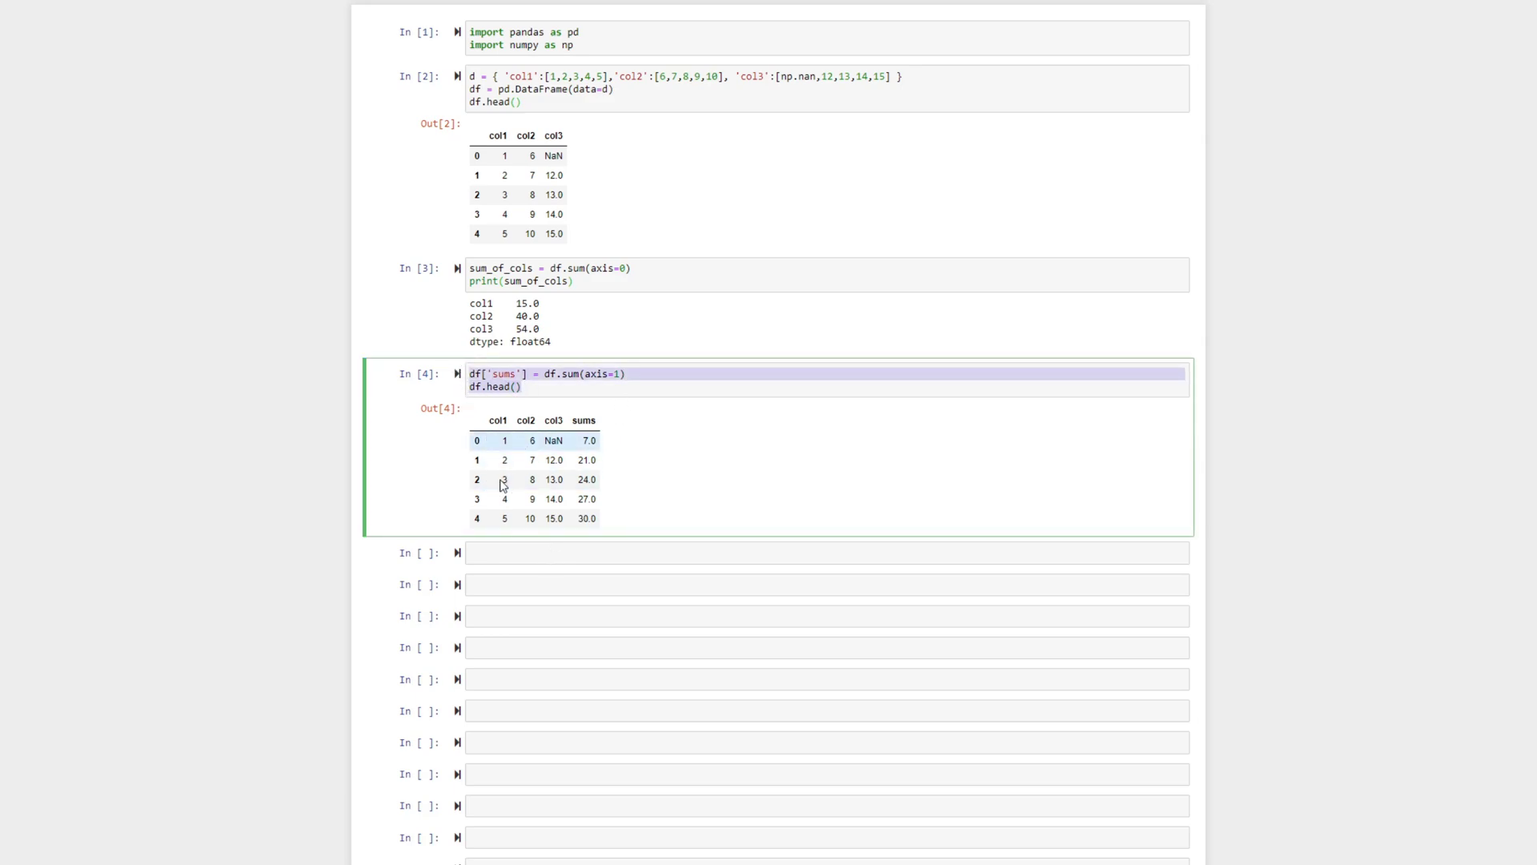
{"action": "left_click", "coordinate": [514, 552]}
{"action": "key", "text": "ctrl+v"}
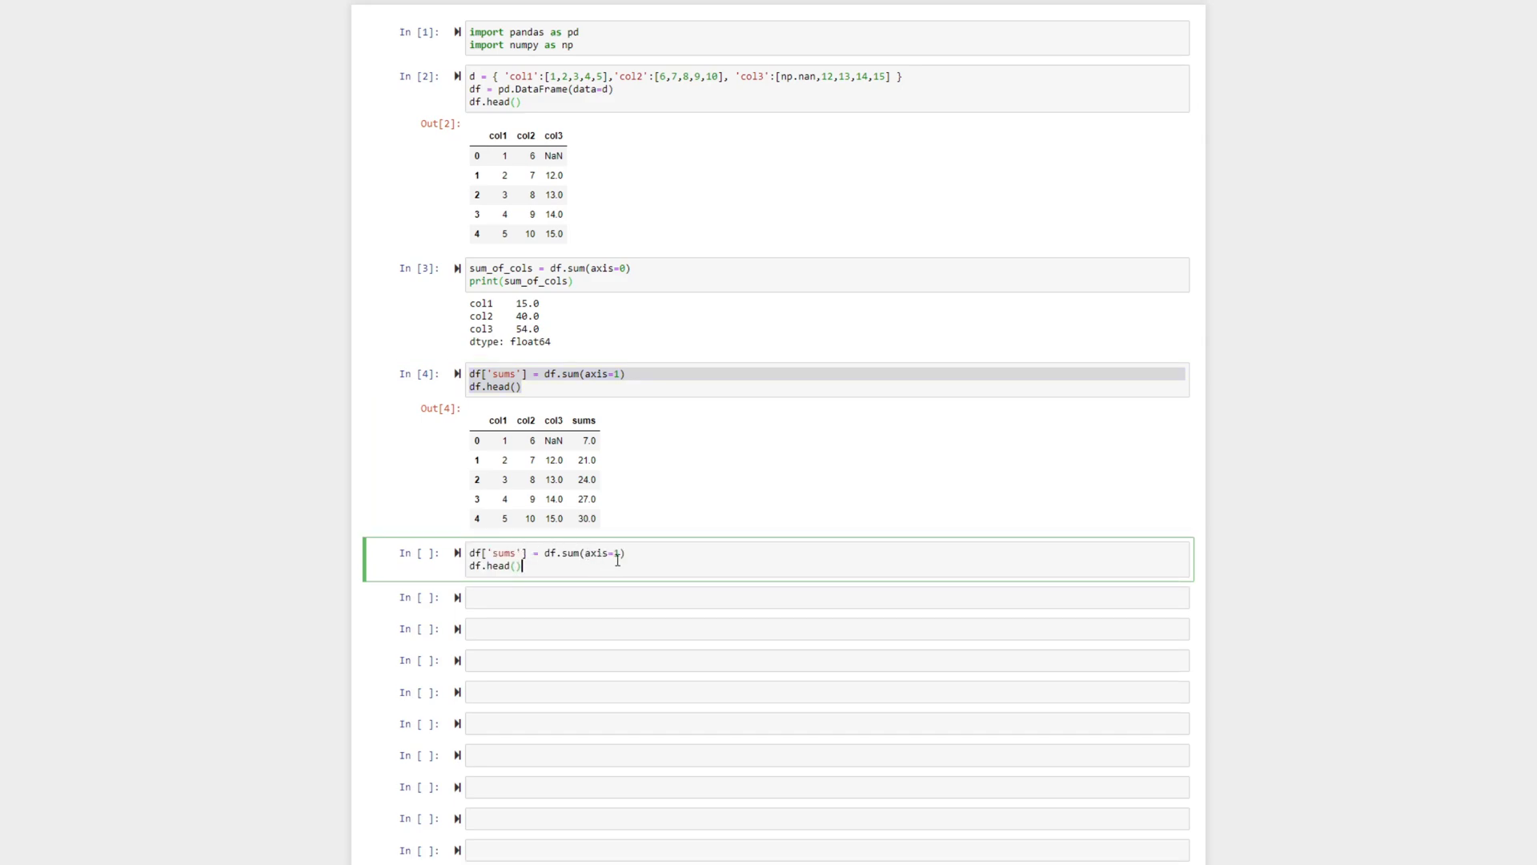
{"action": "left_click", "coordinate": [516, 553]}
{"action": "type", "text": "_skipna"}
{"action": "type", "text": ", skp"}
{"action": "key", "text": "BackSpace"}
{"action": "type", "text": "ipna=False"}
{"action": "key", "text": "shift+Return"}
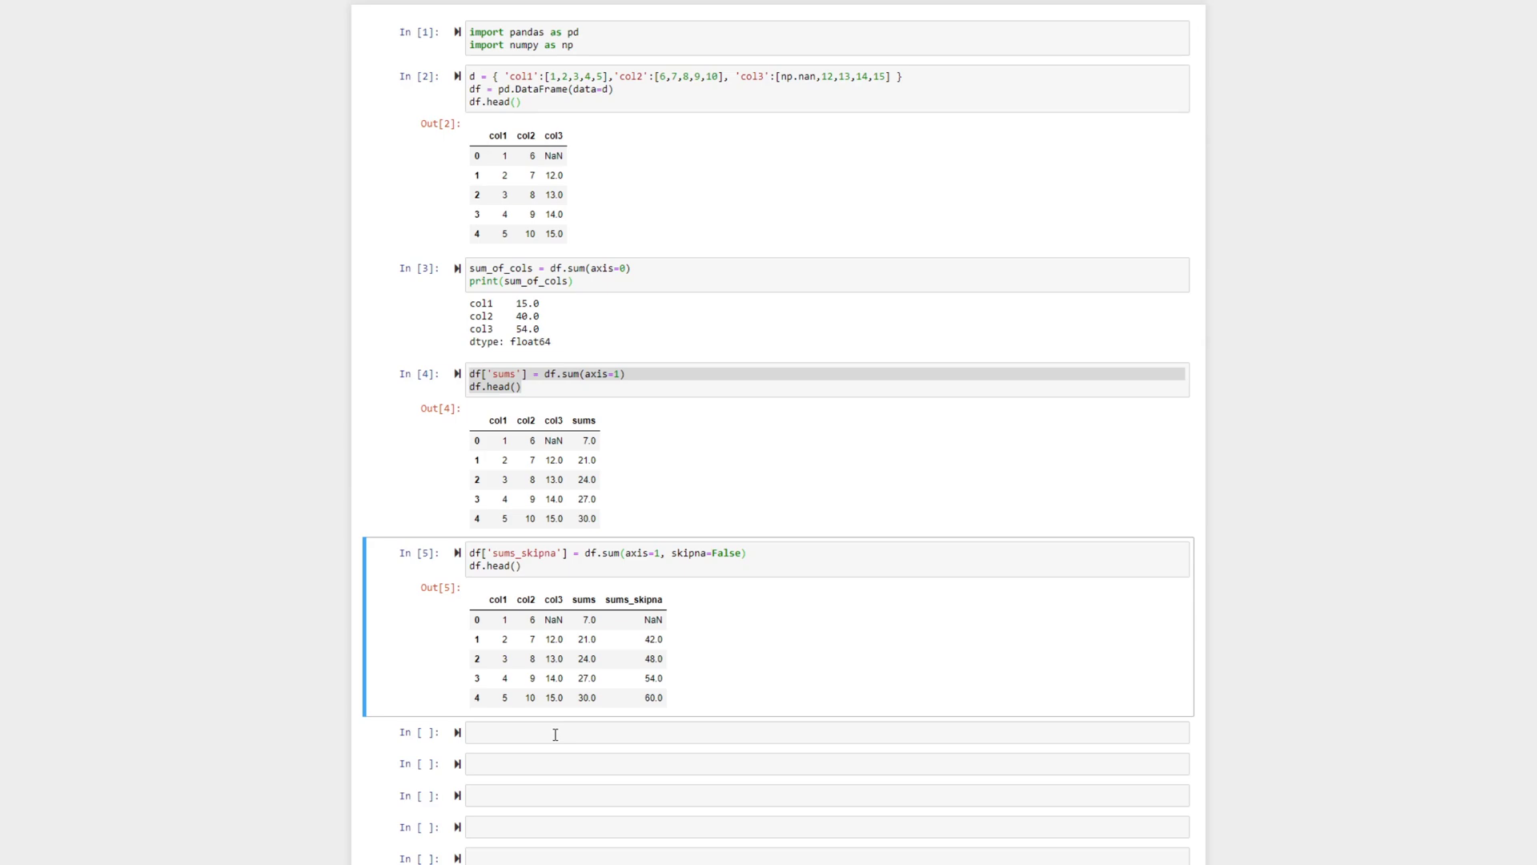
Create 'sumc1c3' with df[sum_of_c1c3].sum(axis=1, skipna=False), then run df.head()
{"action": "left_click", "coordinate": [555, 734]}
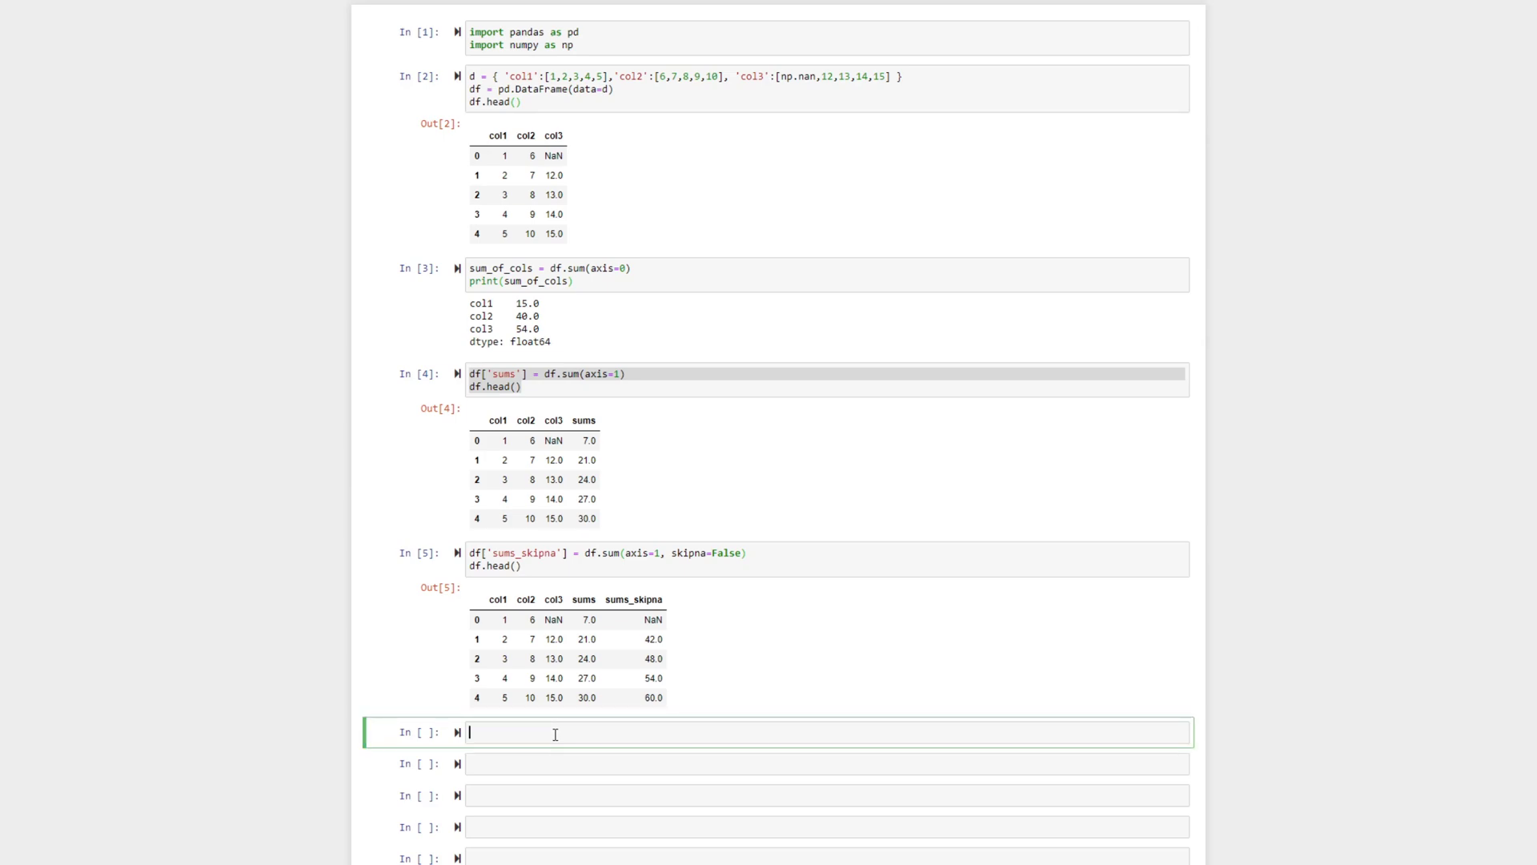
{"action": "type", "text": "sum"}
{"action": "type", "text": "_of_cl"}
{"action": "type", "text": "1c3 = "}
{"action": "type", "text": "['col1','col3"}
{"action": "key", "text": "Return"}
{"action": "type", "text": "df"}
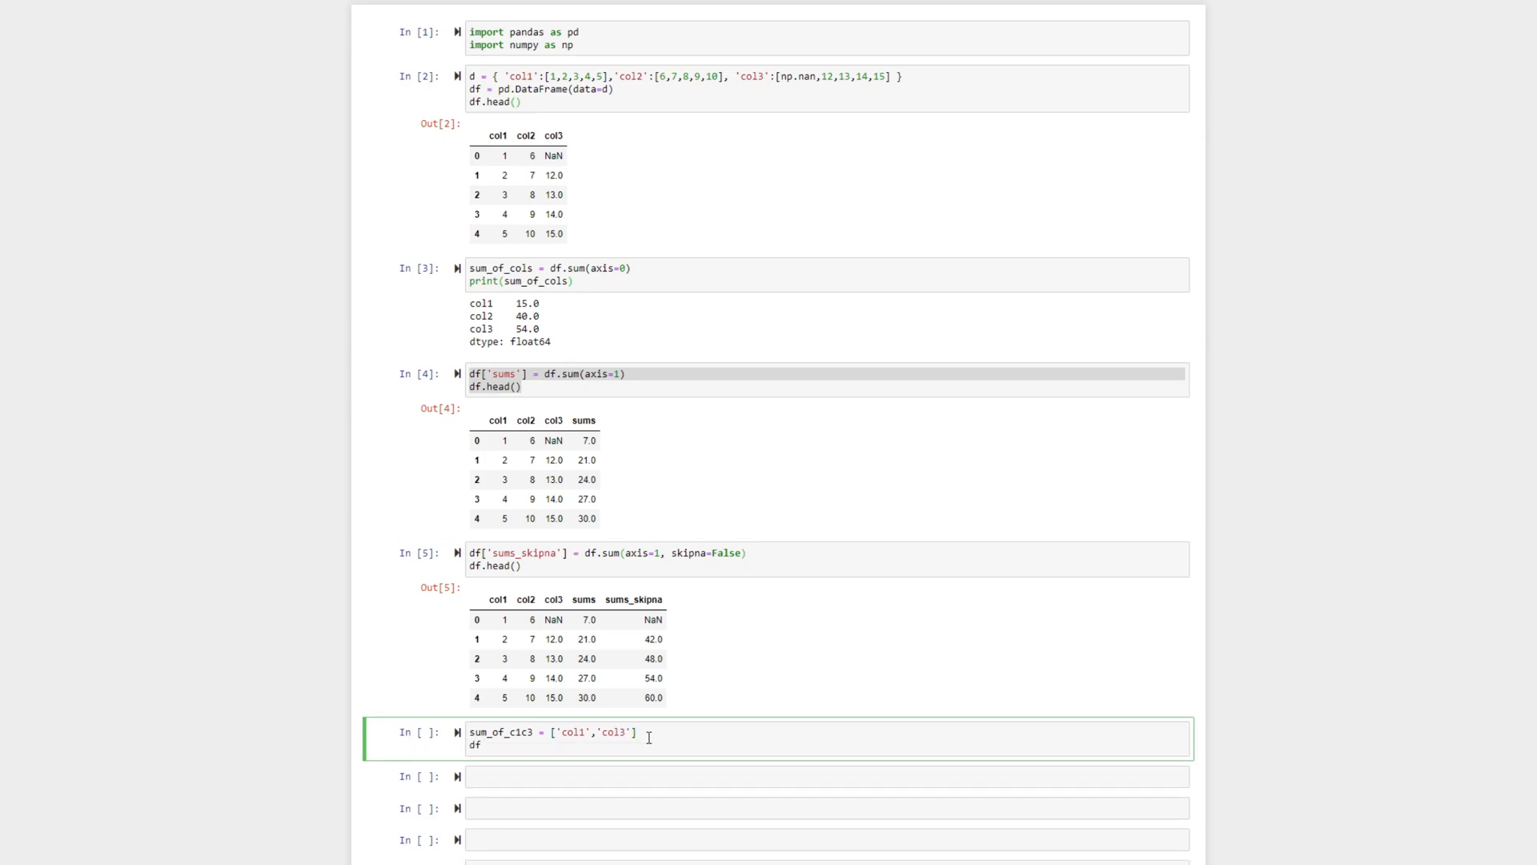
{"action": "type", "text": "['"}
{"action": "type", "text": "sum"}
{"action": "type", "text": "c1c3'] = "}
{"action": "type", "text": "df["}
{"action": "type", "text": "sum_of_c1c3].sum"}
{"action": "type", "text": "(axis=1, skip"}
{"action": "type", "text": "na=False"}
{"action": "key", "text": "Return"}
{"action": "type", "text": "df.head()"}
{"action": "key", "text": "shift+Return"}
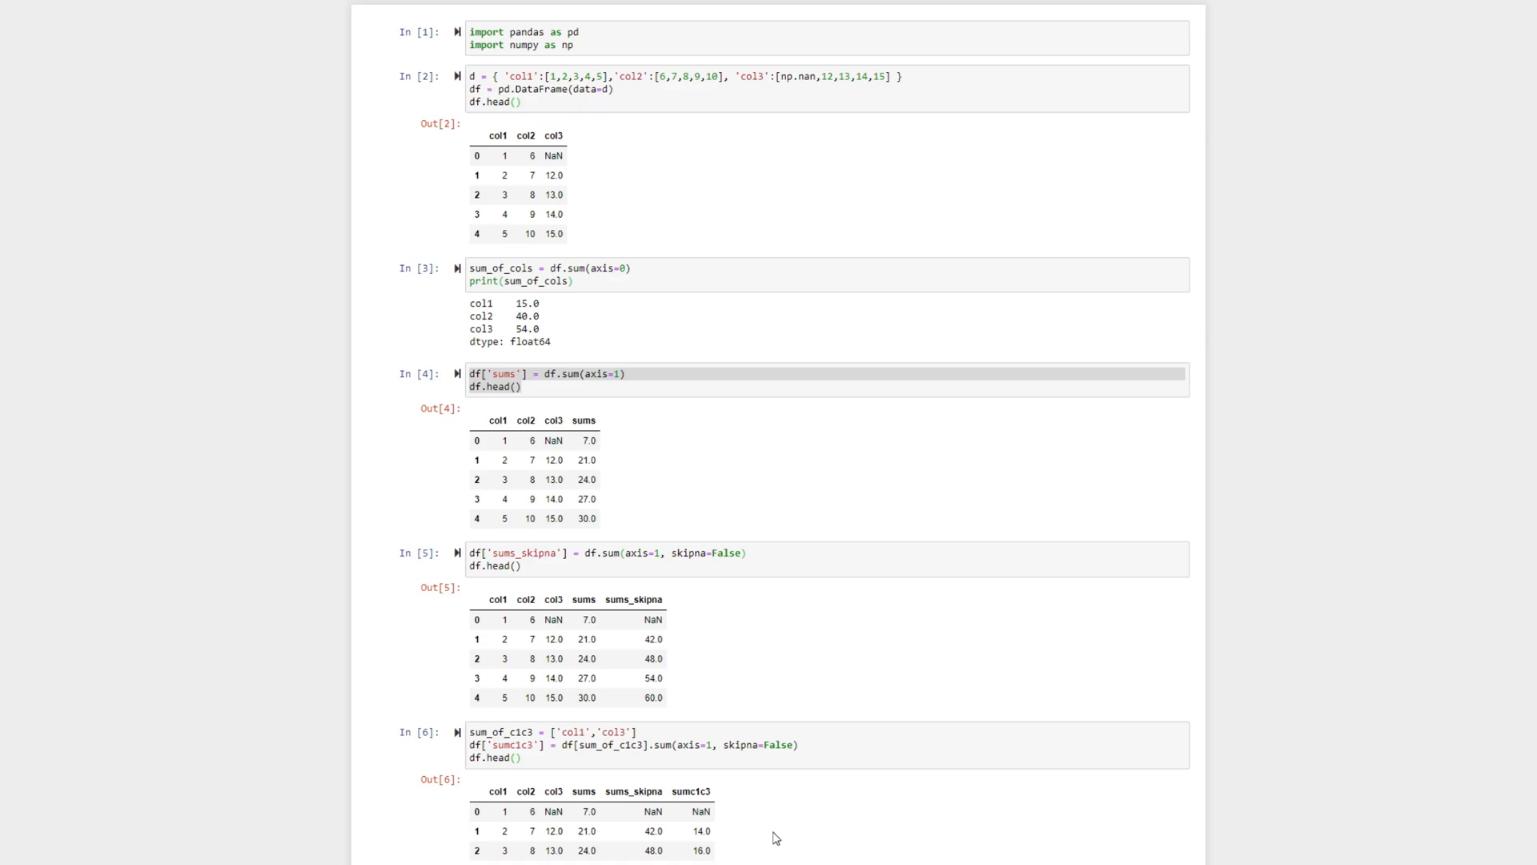
{"action": "scroll", "coordinate": [775, 836], "scroll_direction": "down", "scroll_amount": 5}
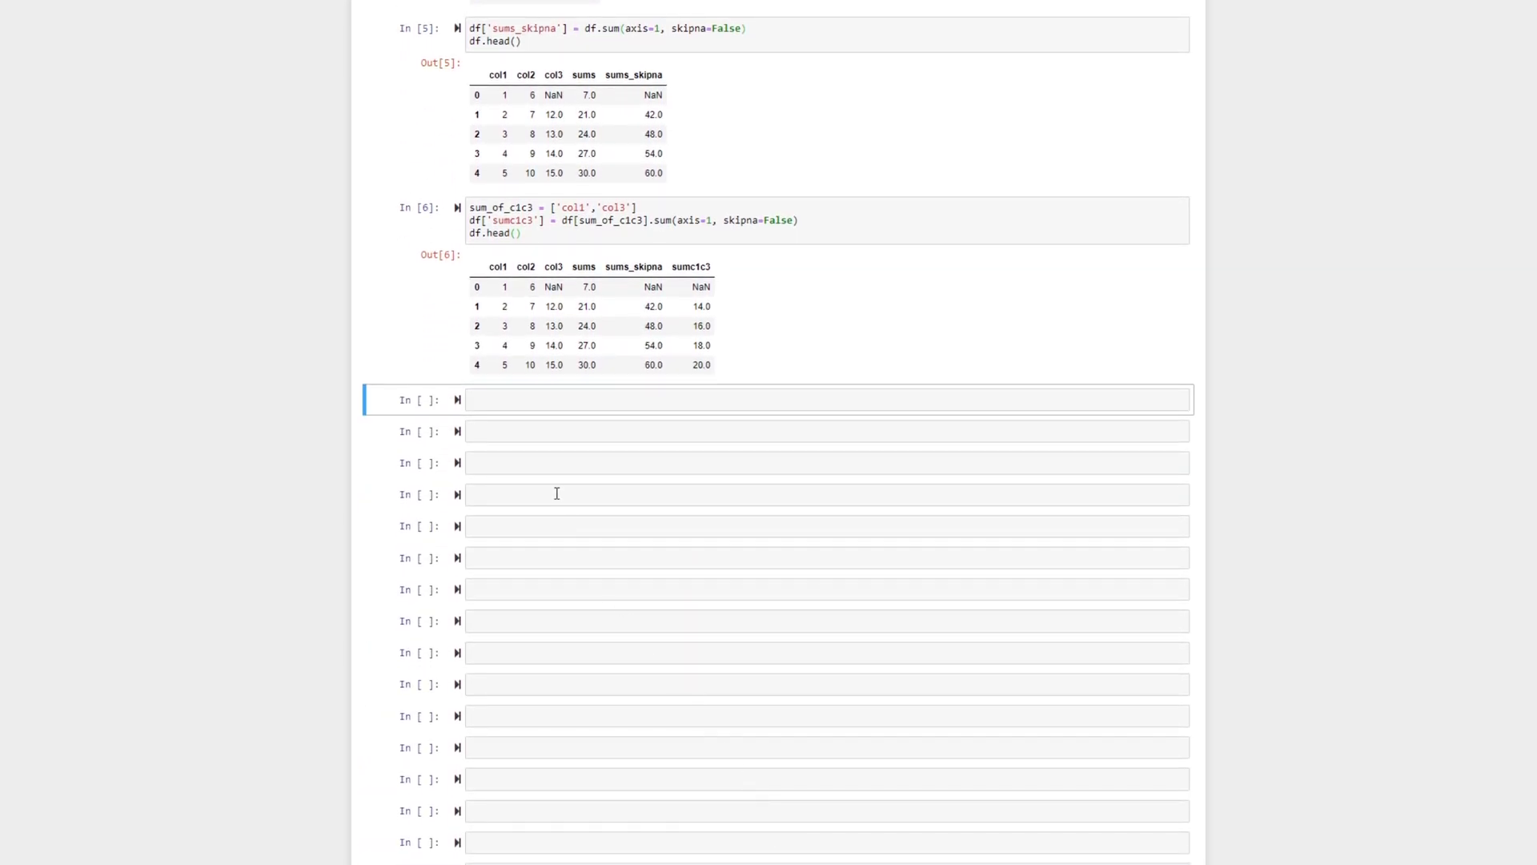
Paste and run DataFrame code with col2 holding the strings email1 to email5
{"action": "left_click", "coordinate": [531, 399]}
{"action": "type", "text": "d = { 'col1':[1,2,3,4,5],'col2':['email1','email2','email3','email4','email5'], 'col3':[np.nan,12,13,14,15] } df = df = pd.DataFrame(data=d) df.head()"}
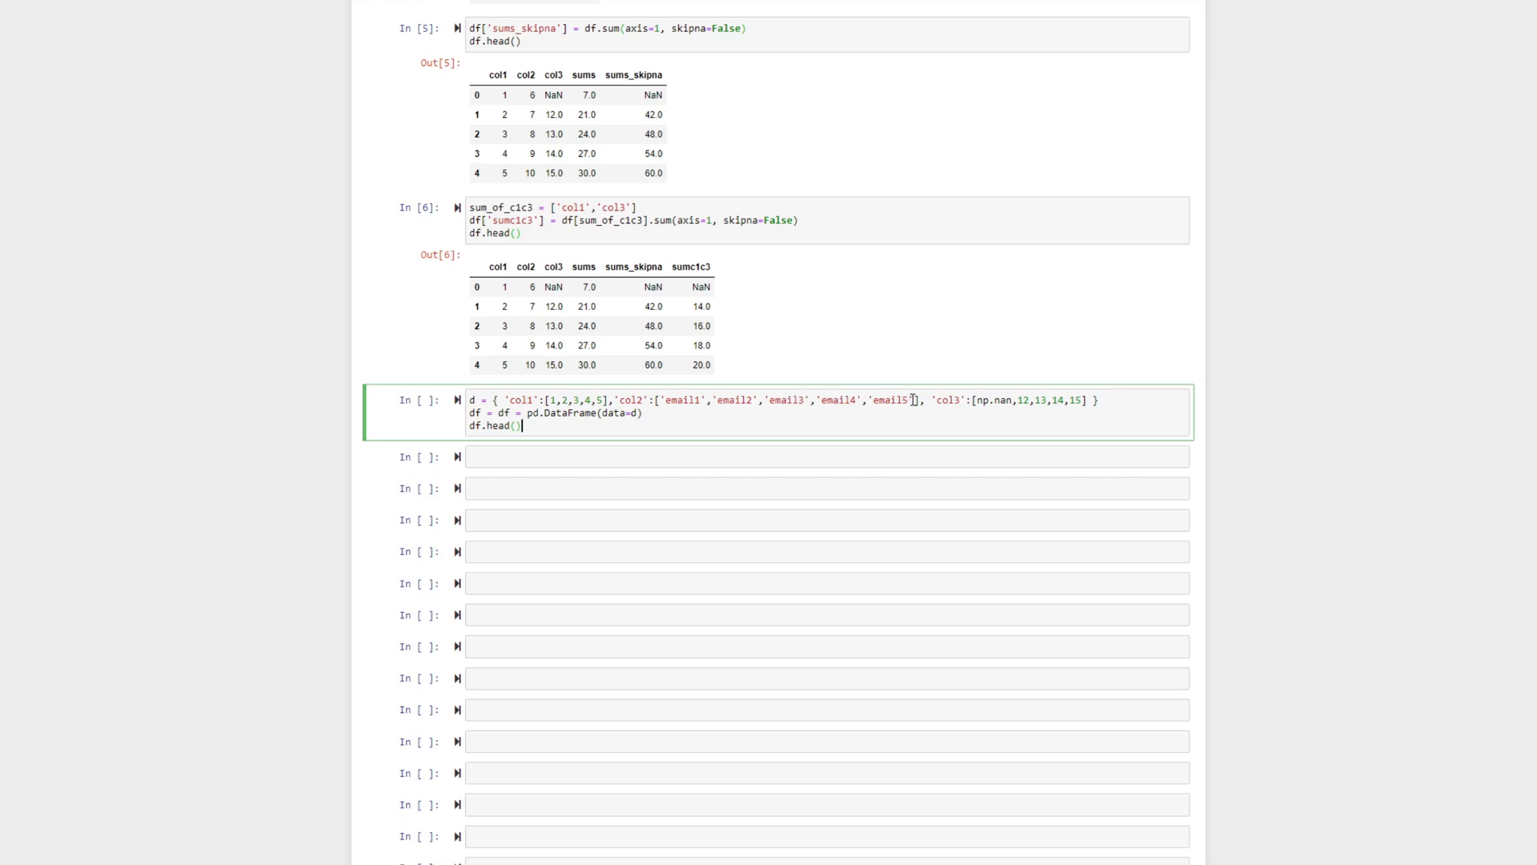
{"action": "left_click_drag", "start_coordinate": [913, 400], "coordinate": [667, 401]}
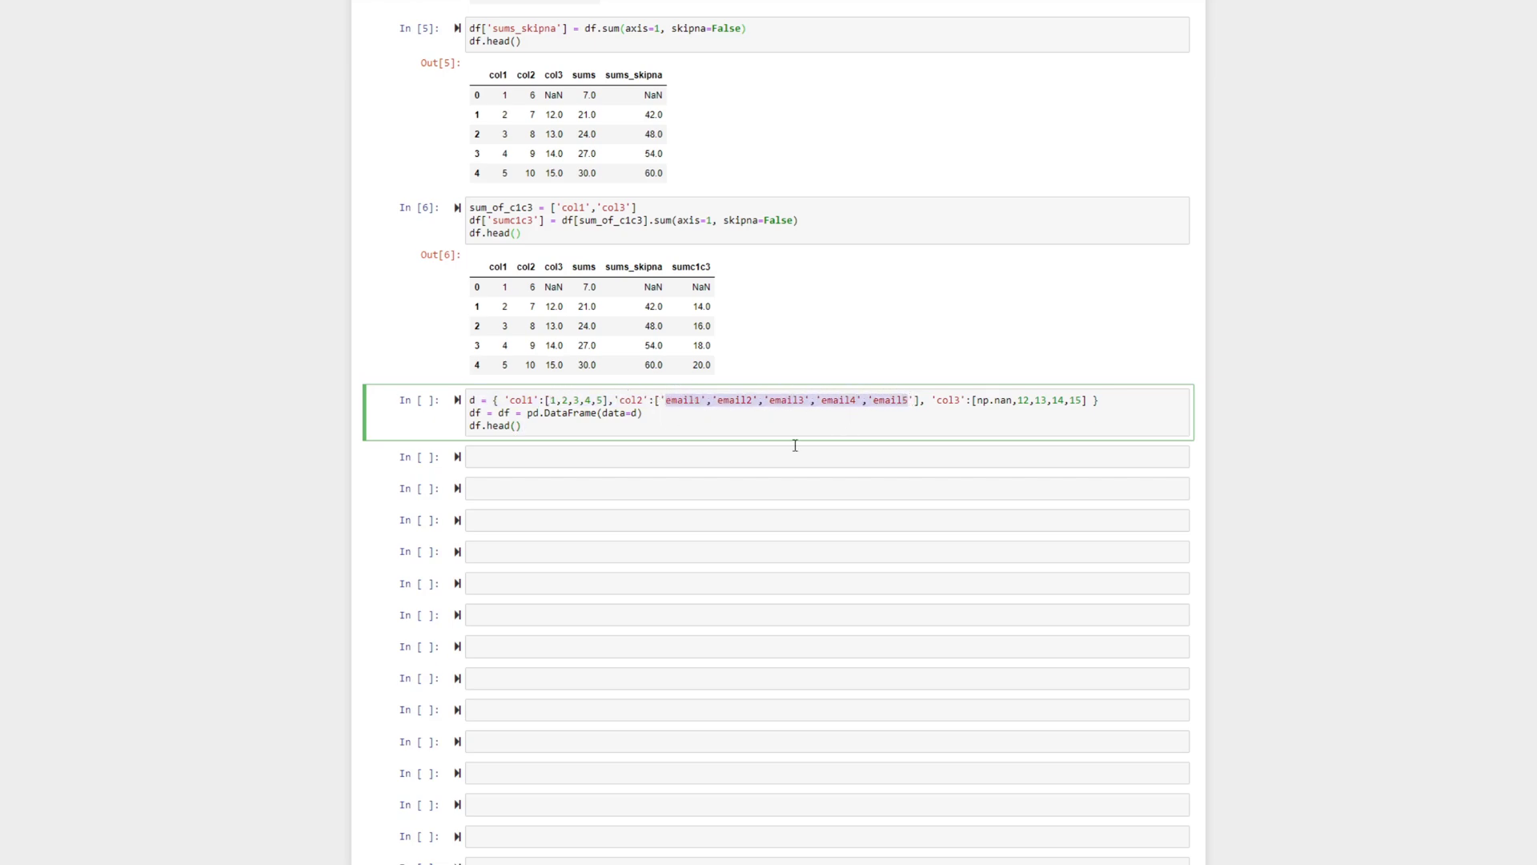
{"action": "left_click", "coordinate": [590, 428]}
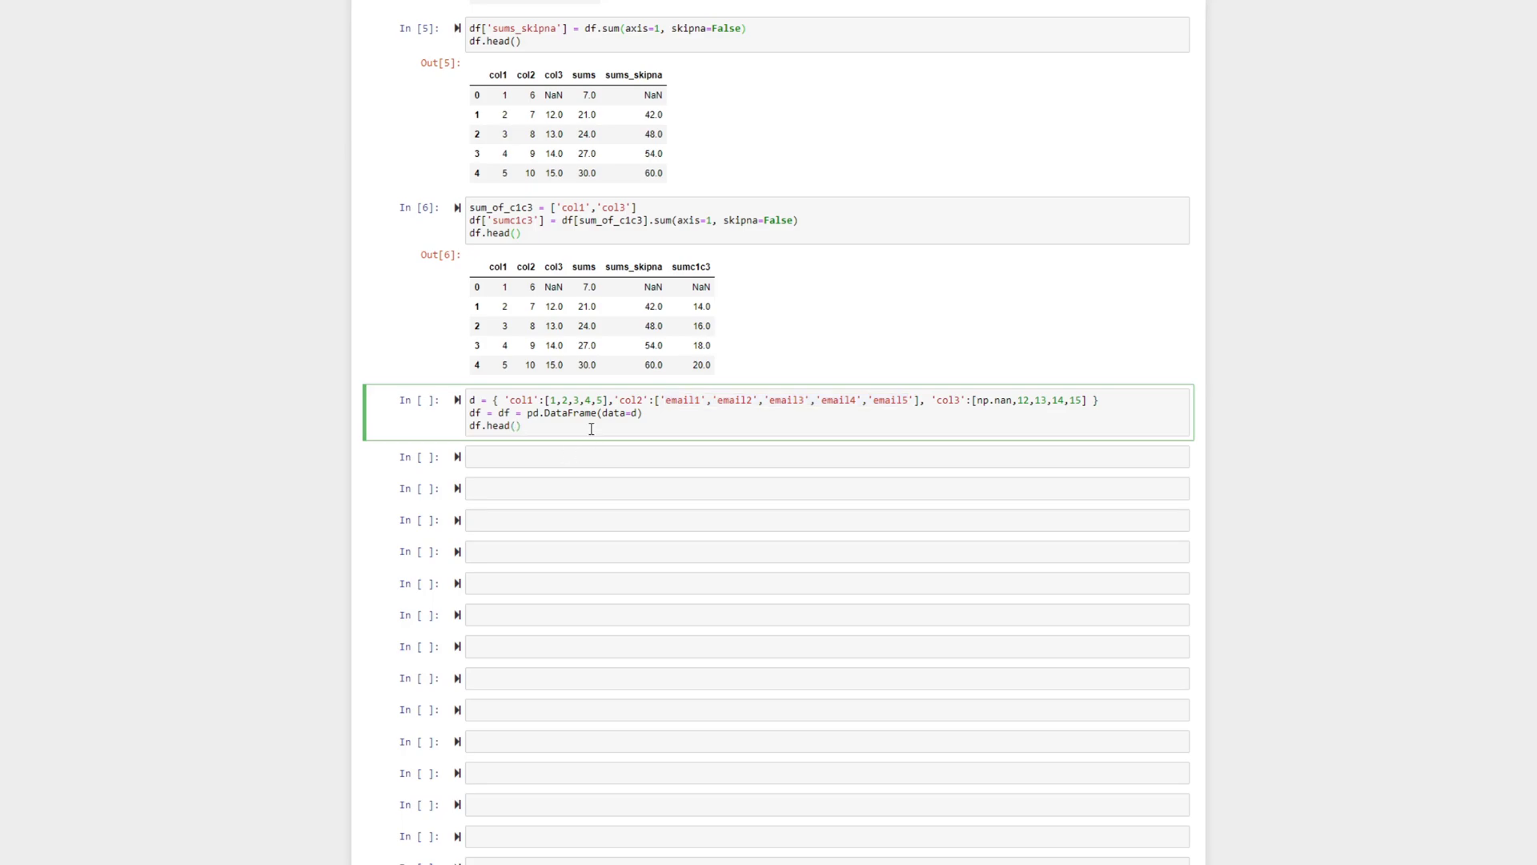
{"action": "key", "text": "ctrl+Return"}
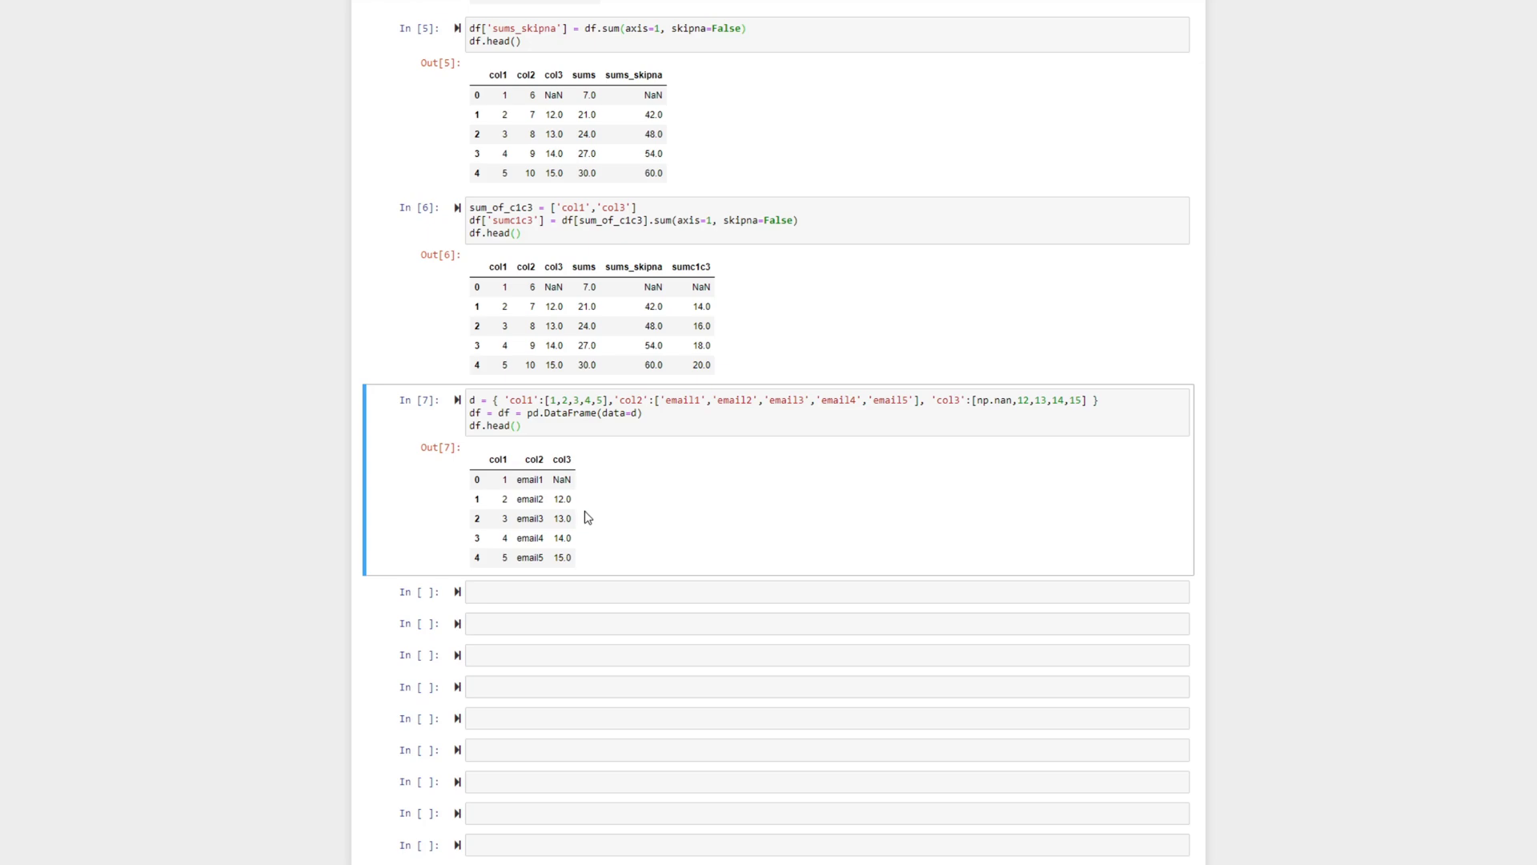
{"action": "left_click", "coordinate": [550, 592]}
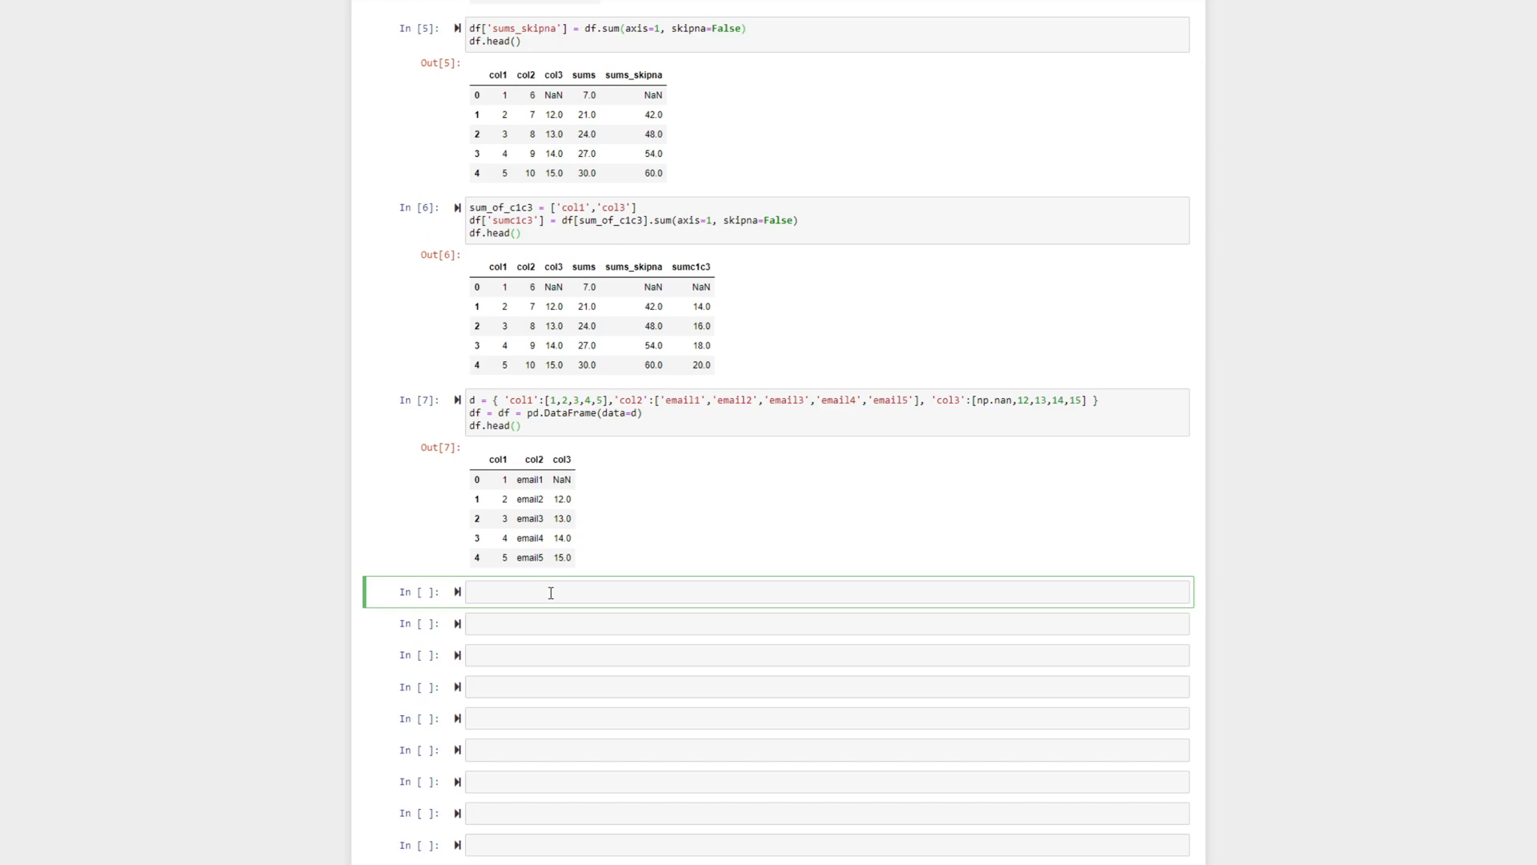
{"action": "type", "text": "df"}
{"action": "type", "text": "['sum"}
Enter df['sum'] = df.sum(axis=1, skipna=False) and df.head() for the email DataFrame
{"action": "key", "text": "End"}
{"action": "type", "text": "= "}
{"action": "type", "text": "df.sum(axis=1"}
{"action": "type", "text": ",skipna=False)"}
{"action": "key", "text": "Return"}
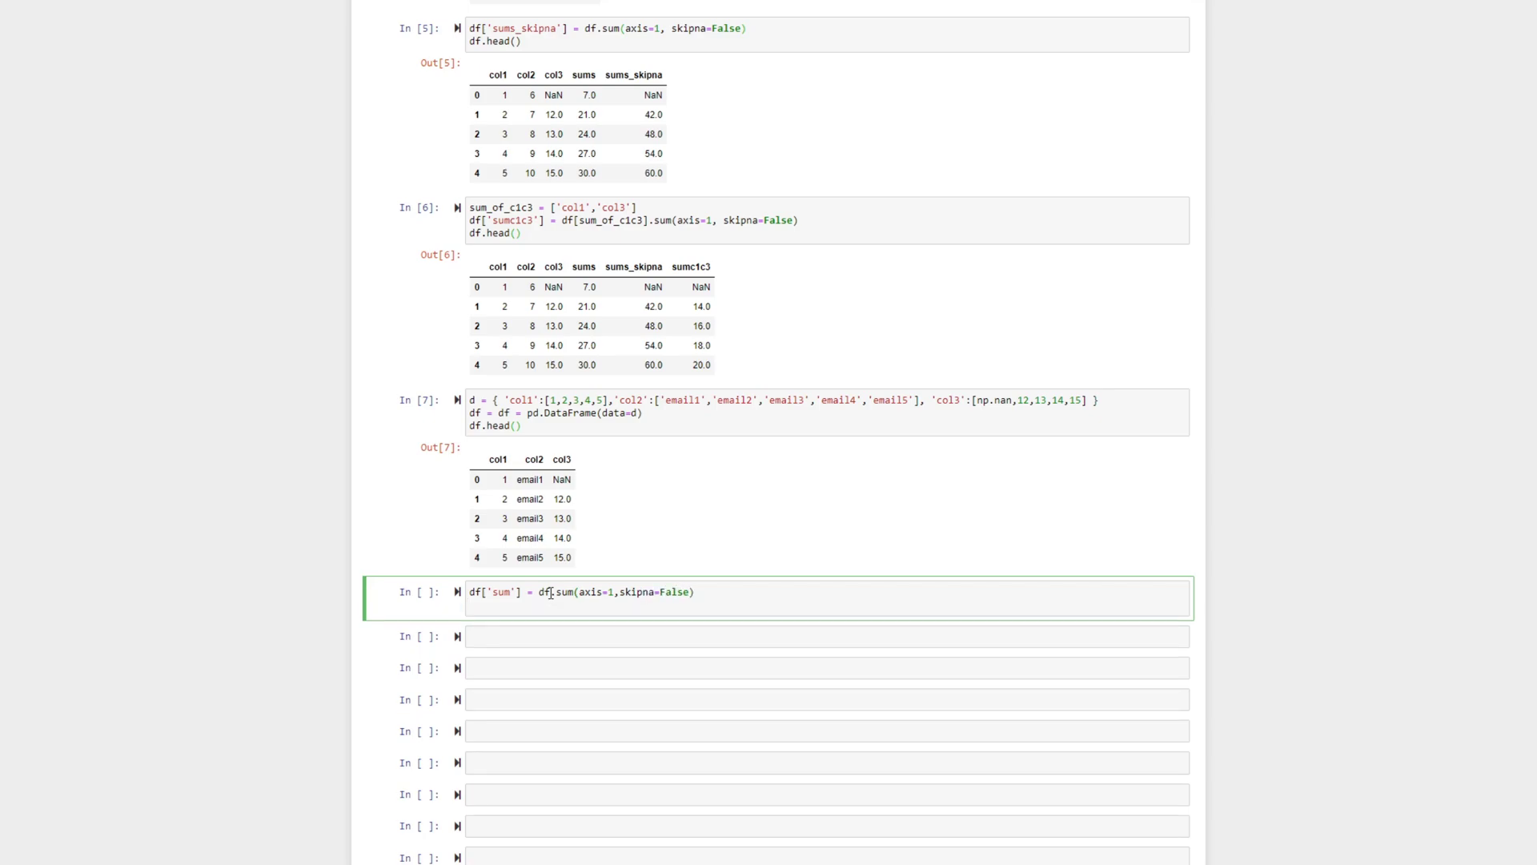
{"action": "type", "text": "df.head()"}
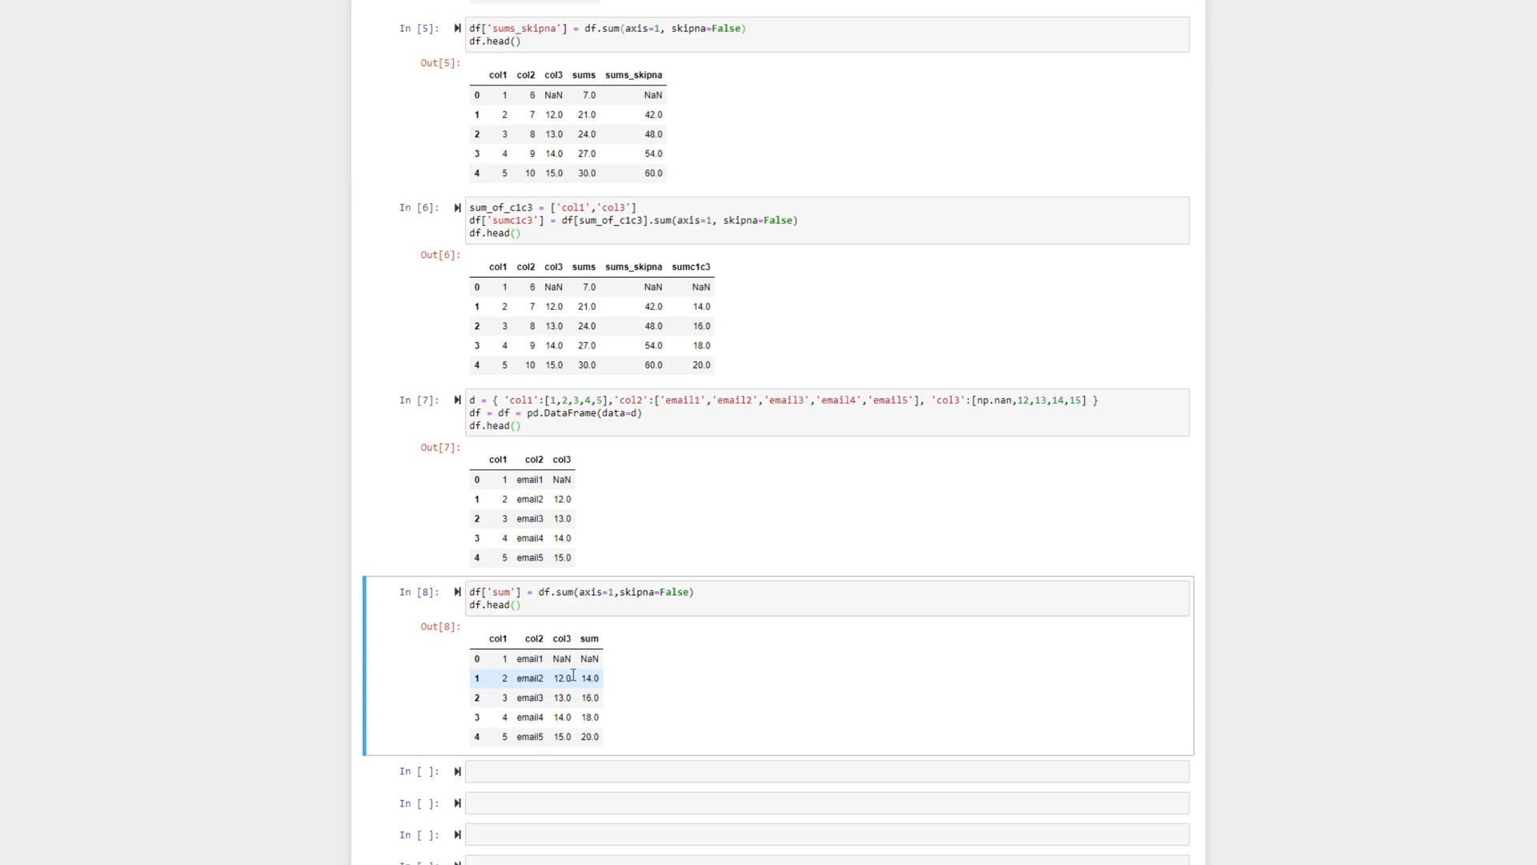
{"action": "key", "text": "Up"}
{"action": "key", "text": "Up"}
{"action": "key", "text": "Up"}
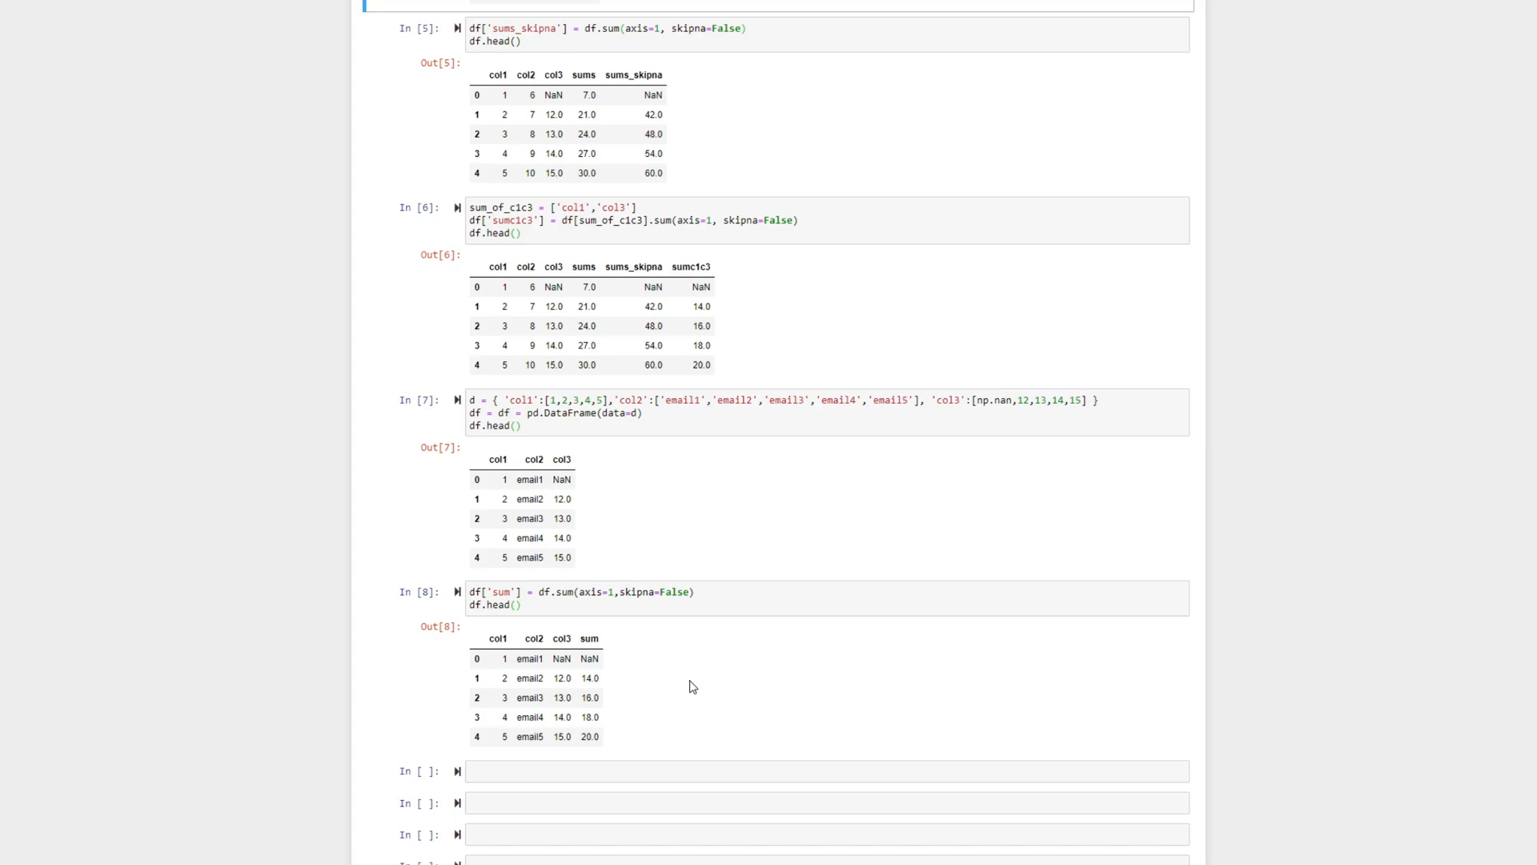
{"action": "scroll", "coordinate": [691, 686], "scroll_direction": "up", "scroll_amount": 5}
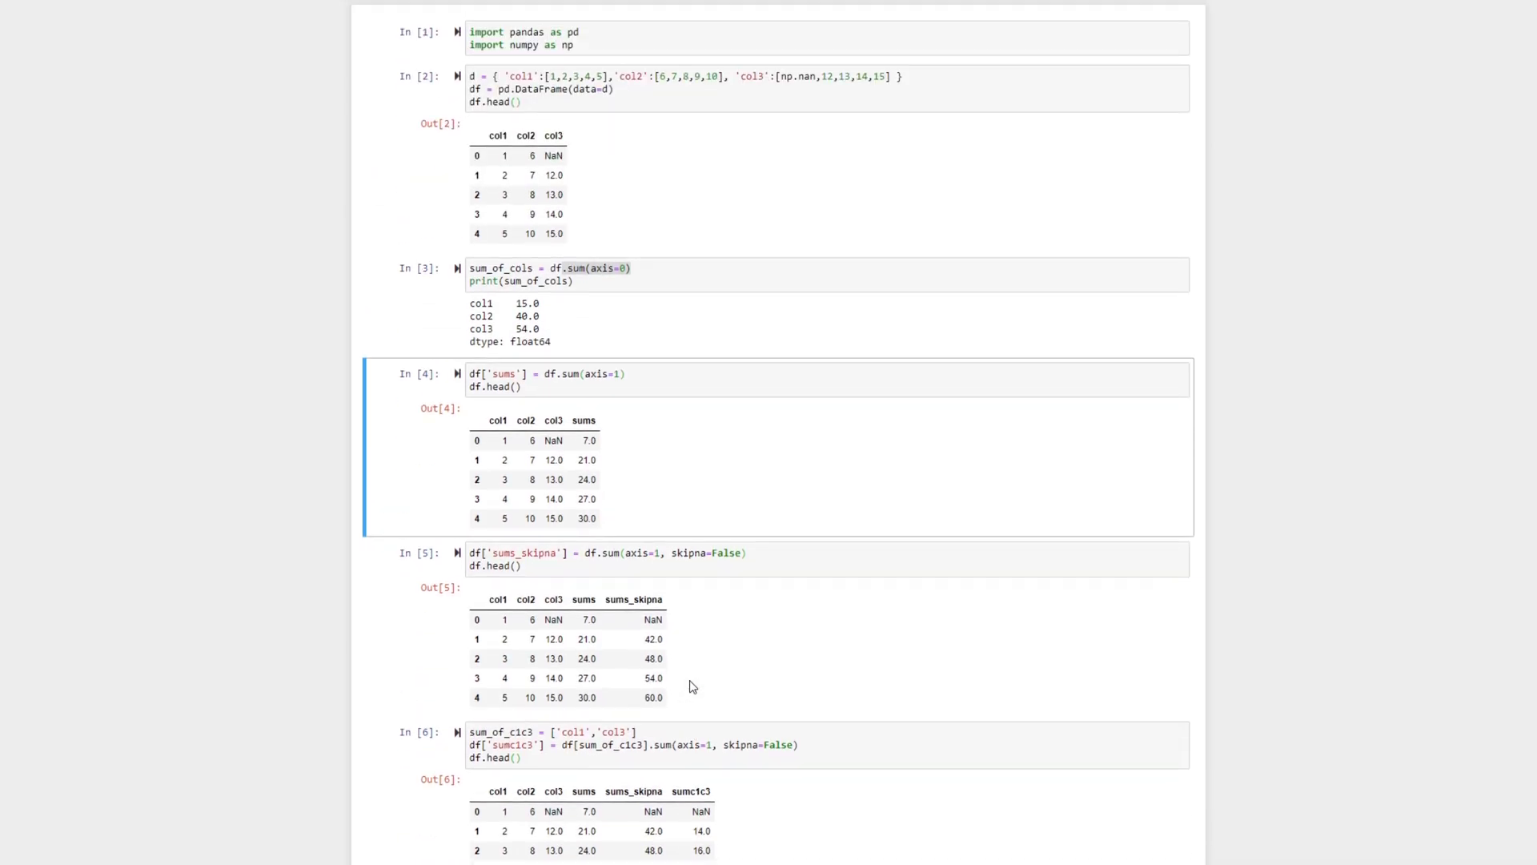
{"action": "left_click", "coordinate": [660, 277]}
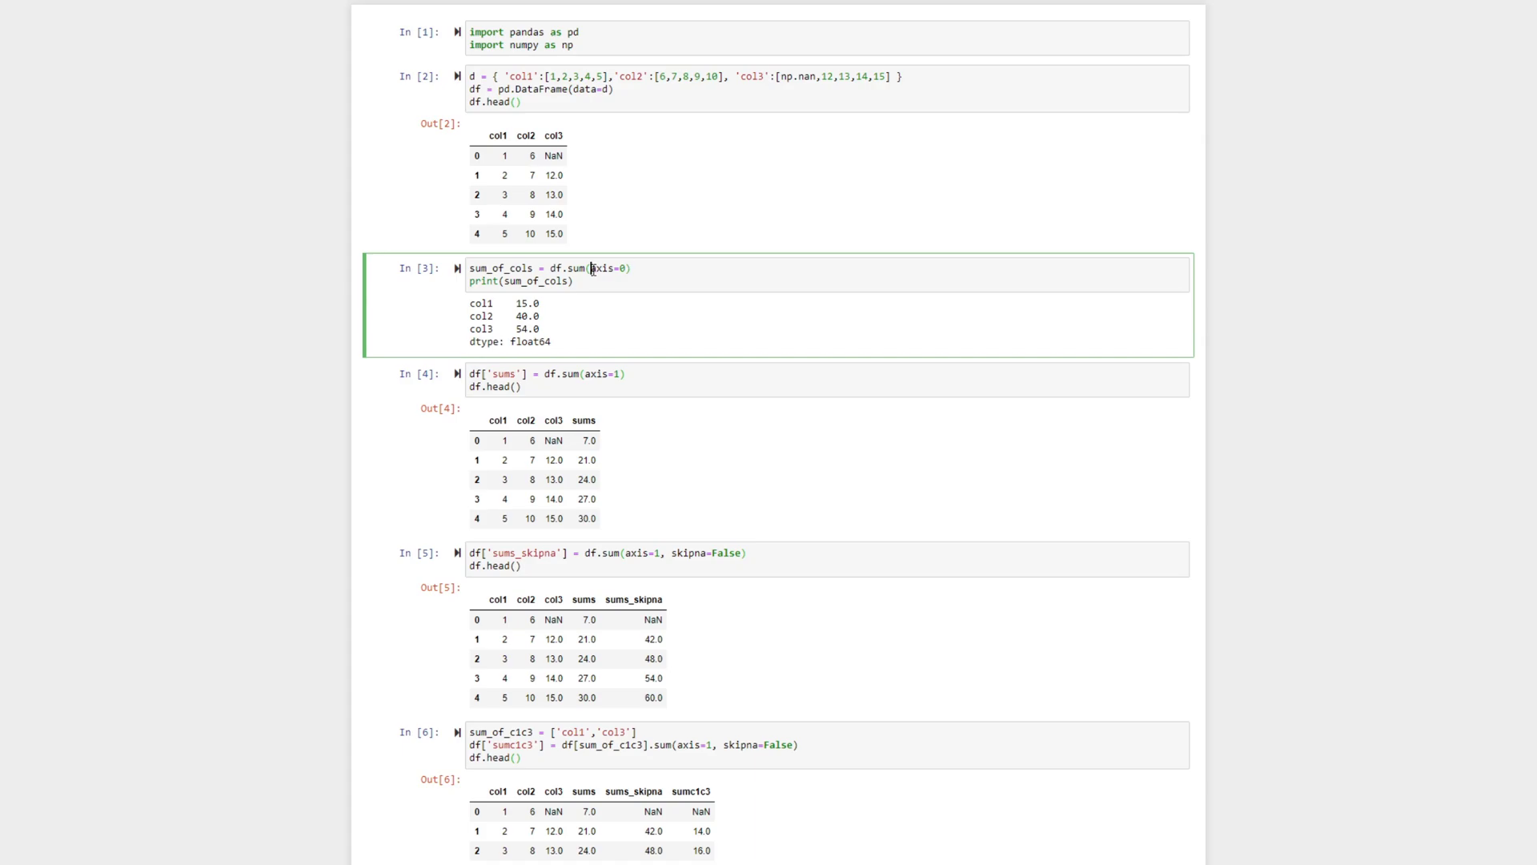
{"action": "left_click_drag", "start_coordinate": [589, 268], "coordinate": [627, 273]}
{"action": "left_click", "coordinate": [645, 373]}
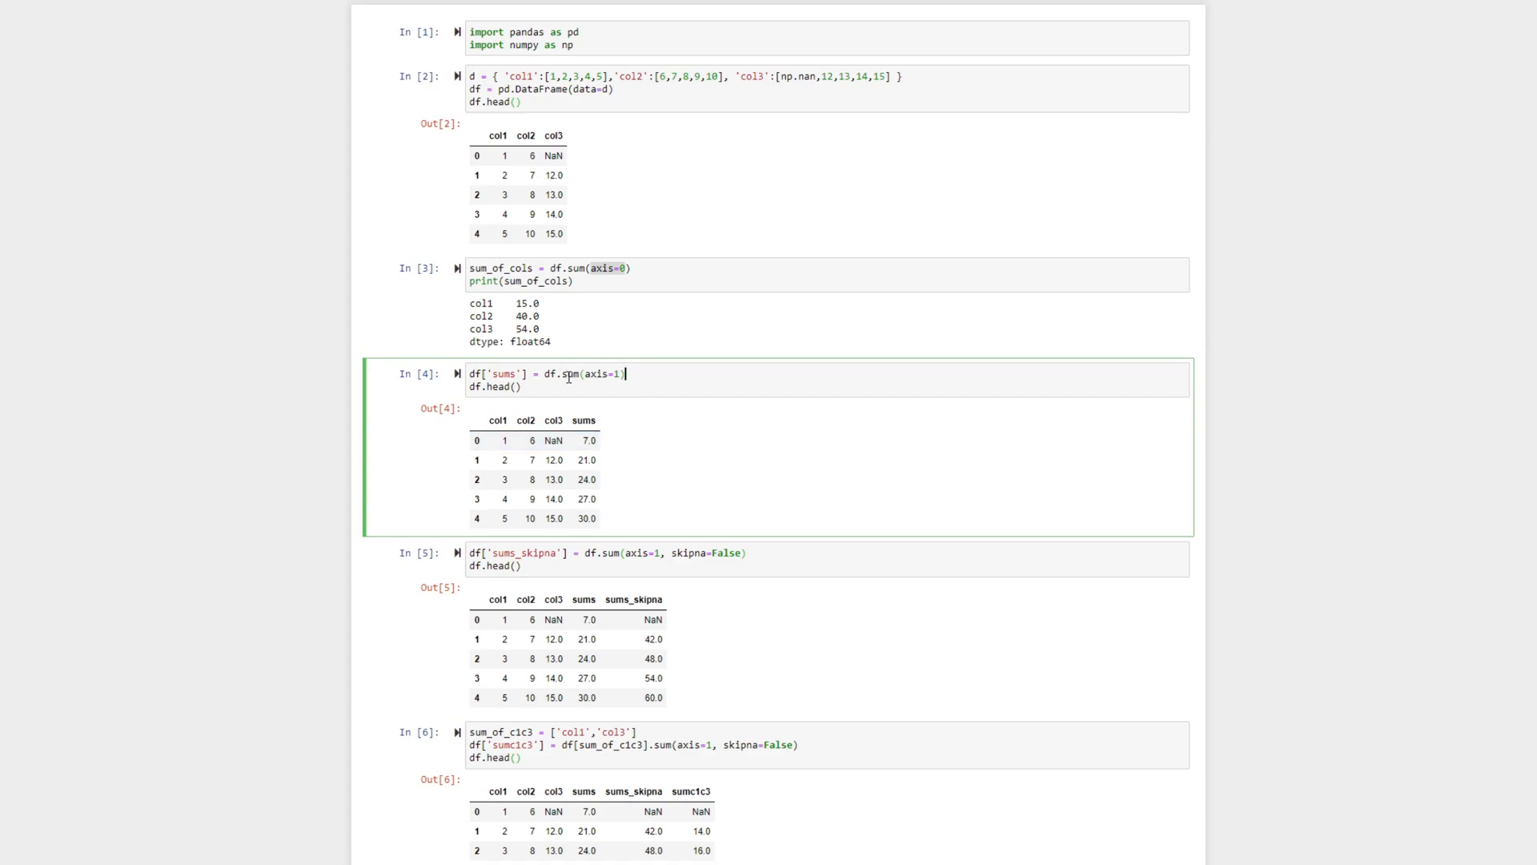
{"action": "left_click_drag", "start_coordinate": [617, 376], "coordinate": [588, 376]}
{"action": "left_click", "coordinate": [625, 374]}
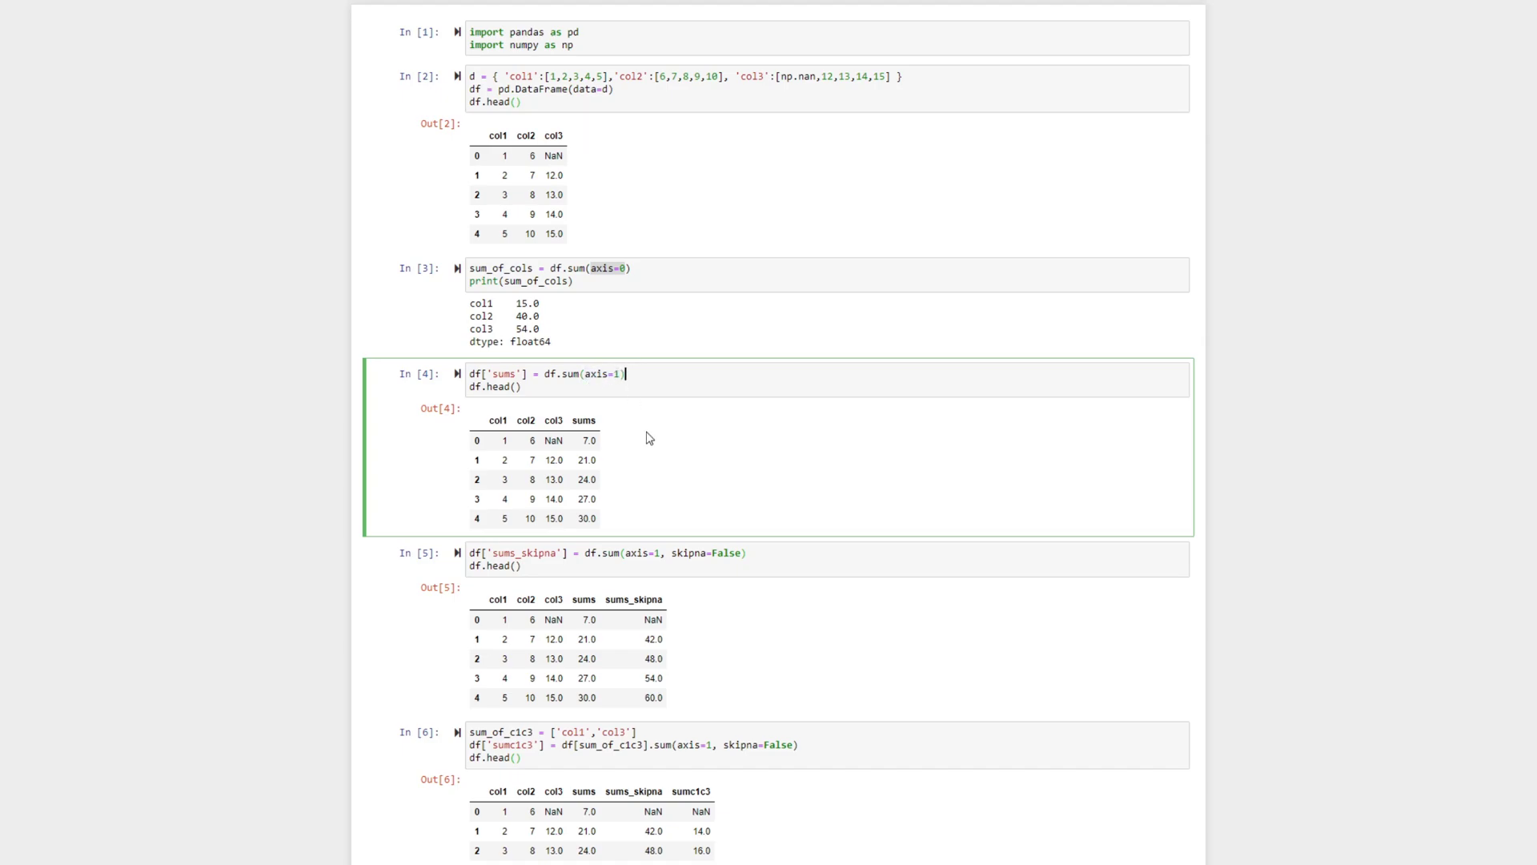